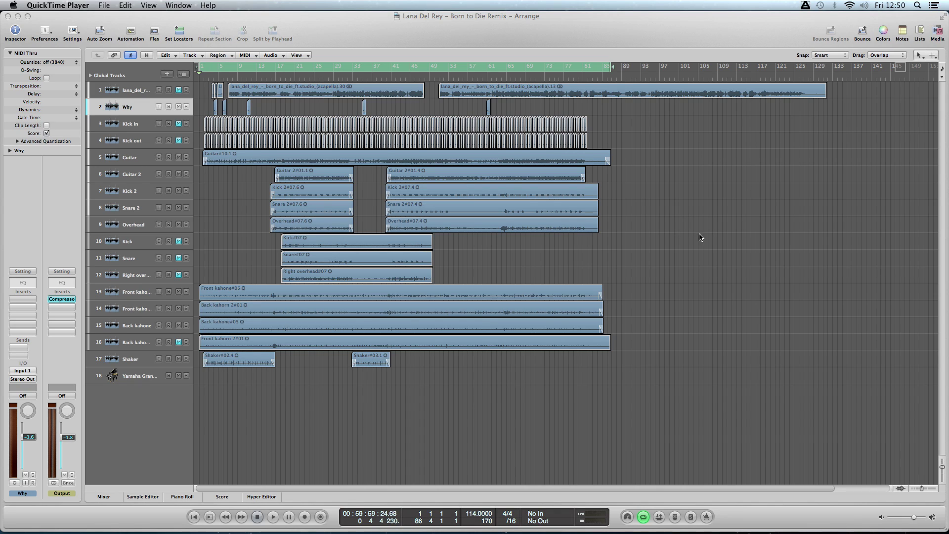
- Switch off cycle mode and play the 18-track Born to Die remix from the start
click(581, 61)
click(580, 67)
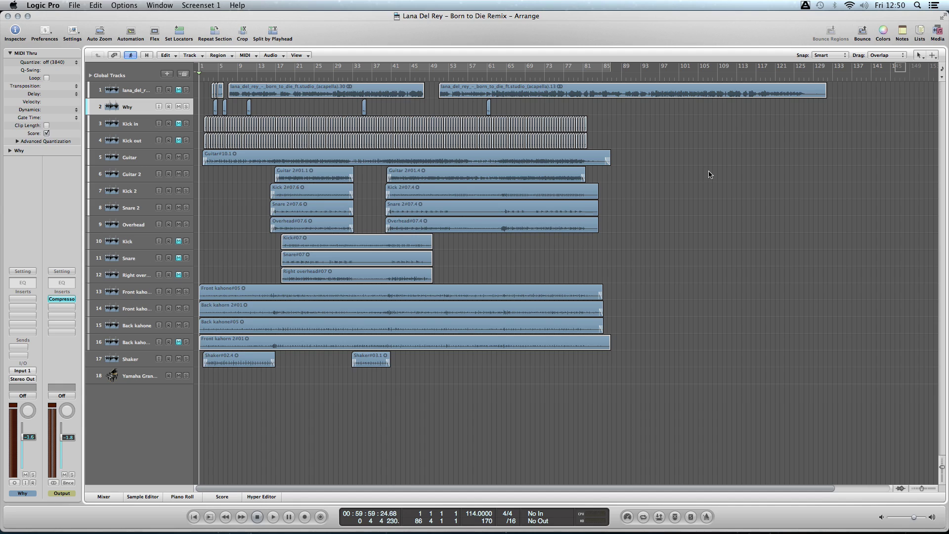
key(space)
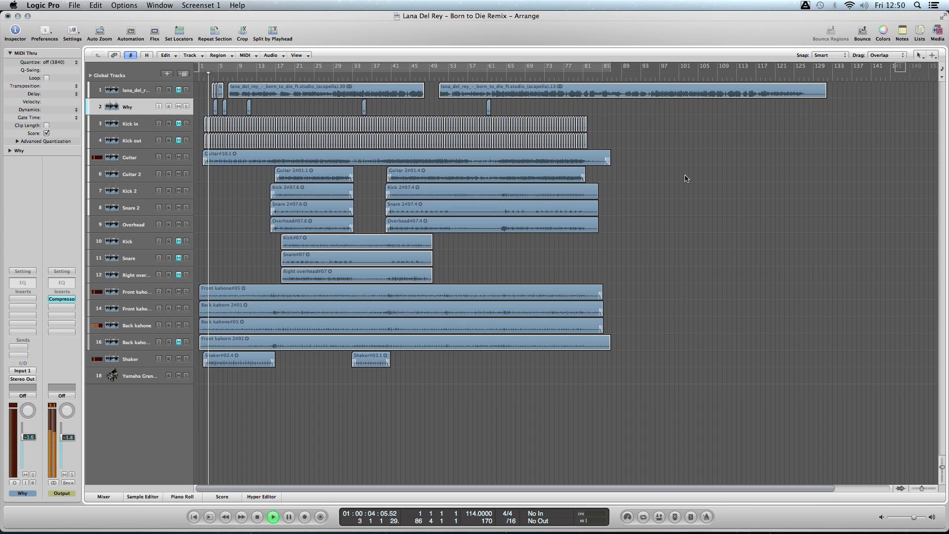
click(104, 496)
click(104, 496)
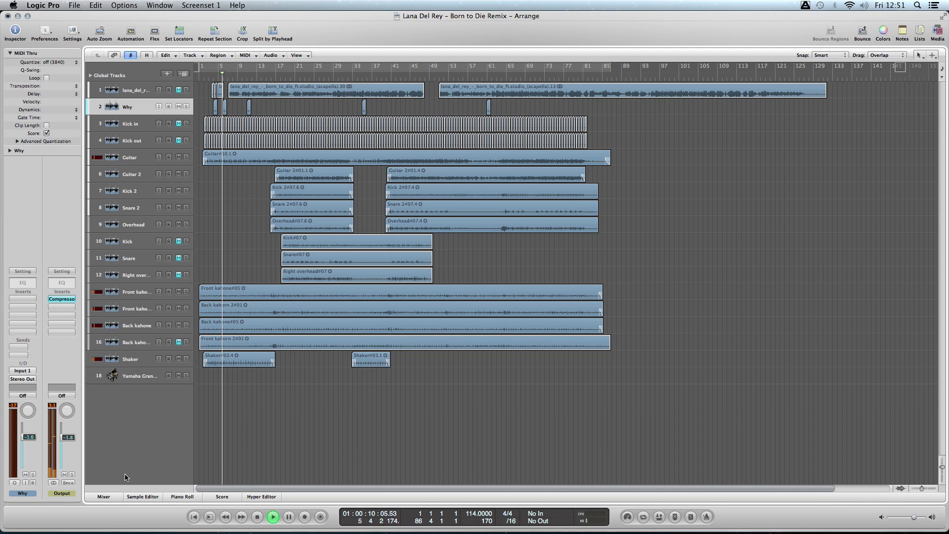
click(112, 498)
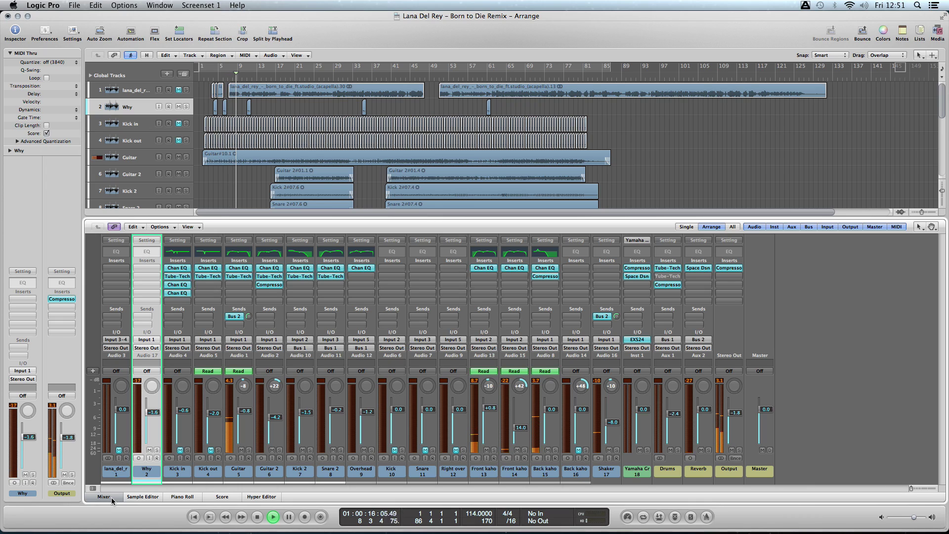
click(111, 498)
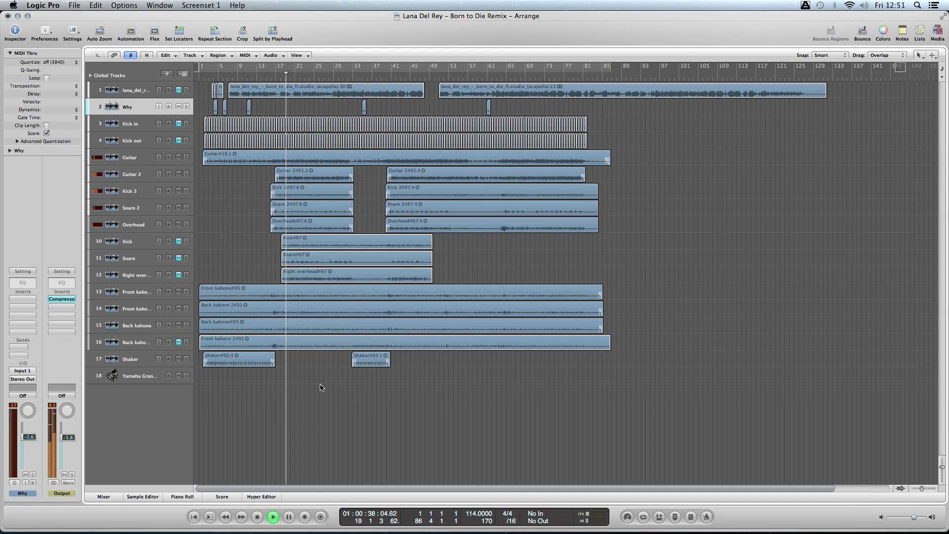
- Stop playback at bar 1, clear the region selection, and show every channel strip in the mixer
key(space)
key(Return)
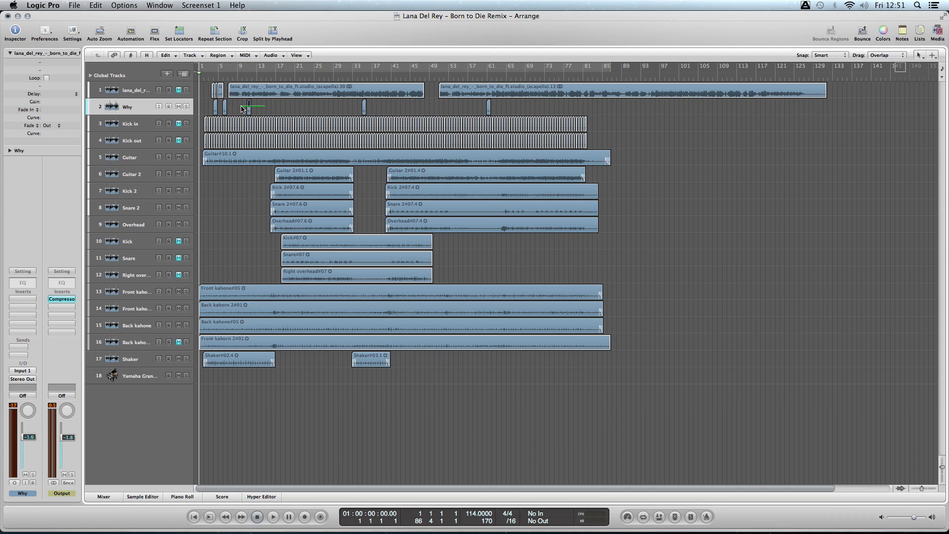
drag(267, 108, 501, 110)
click(669, 202)
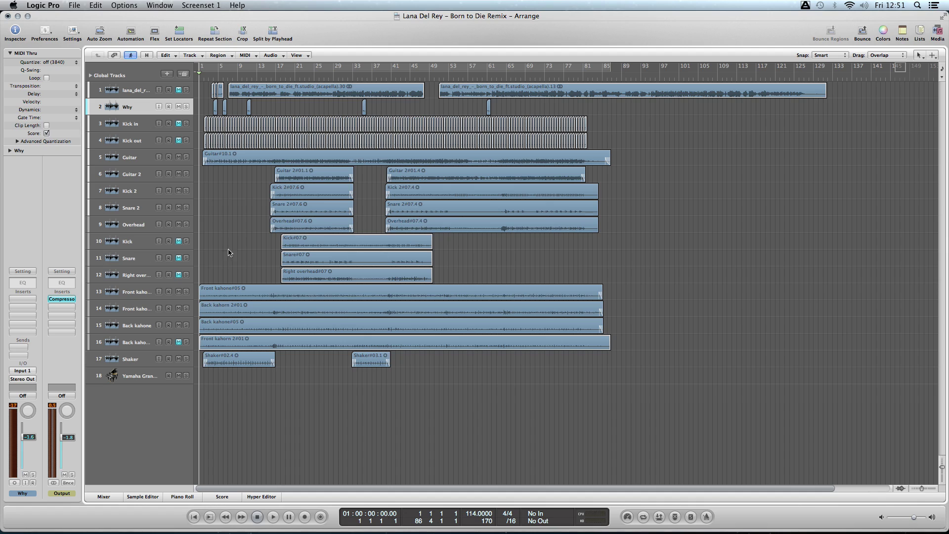
click(104, 496)
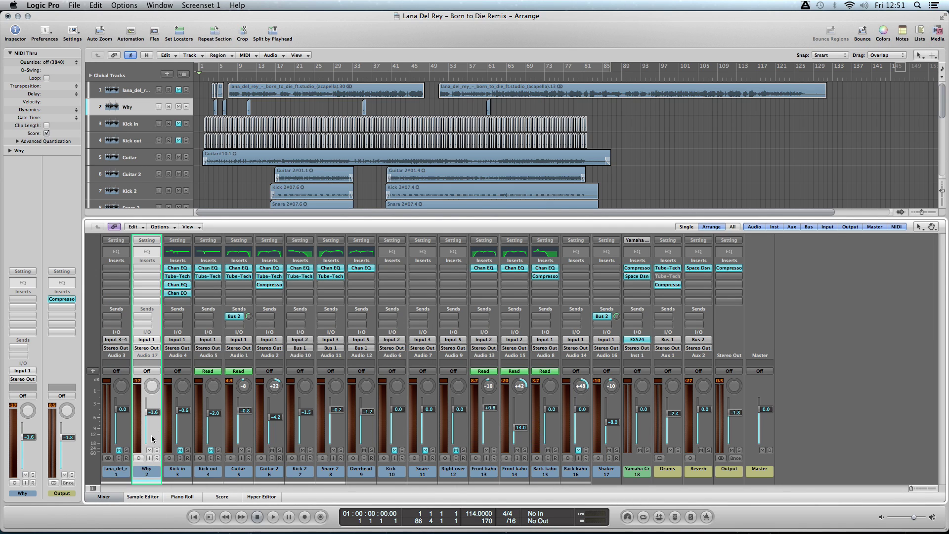
- Solo Kick in and Guitar, play from bar 5, then swap the Guitar solo for Guitar 2 near bar 19
click(188, 450)
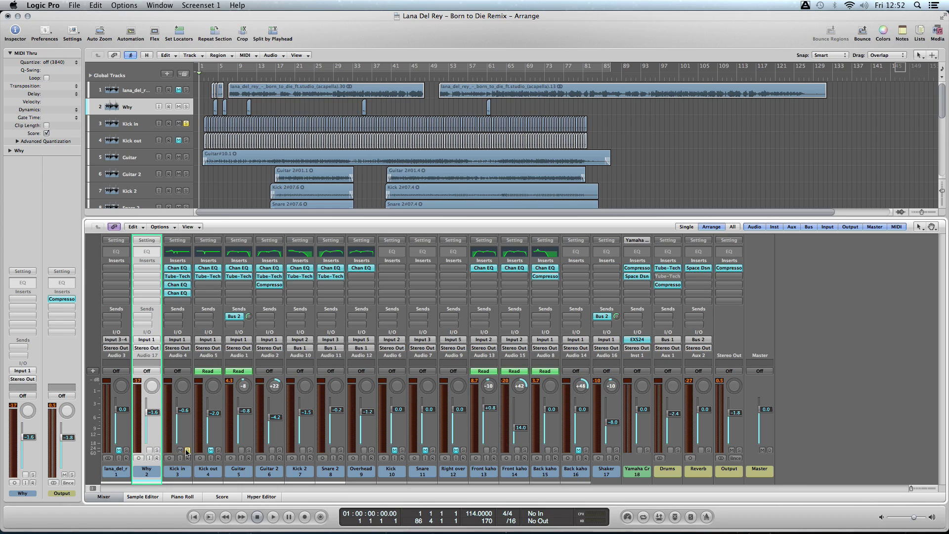
click(249, 451)
double_click(228, 76)
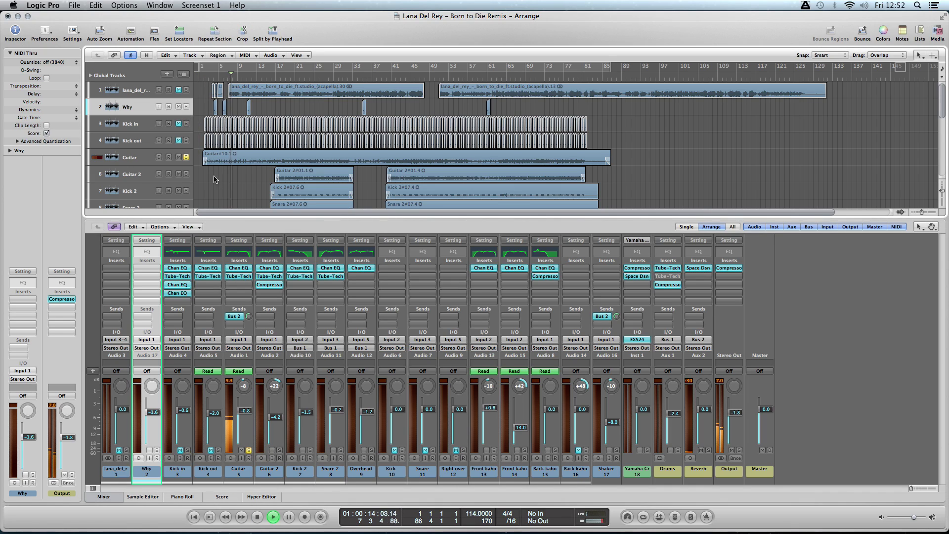
click(249, 450)
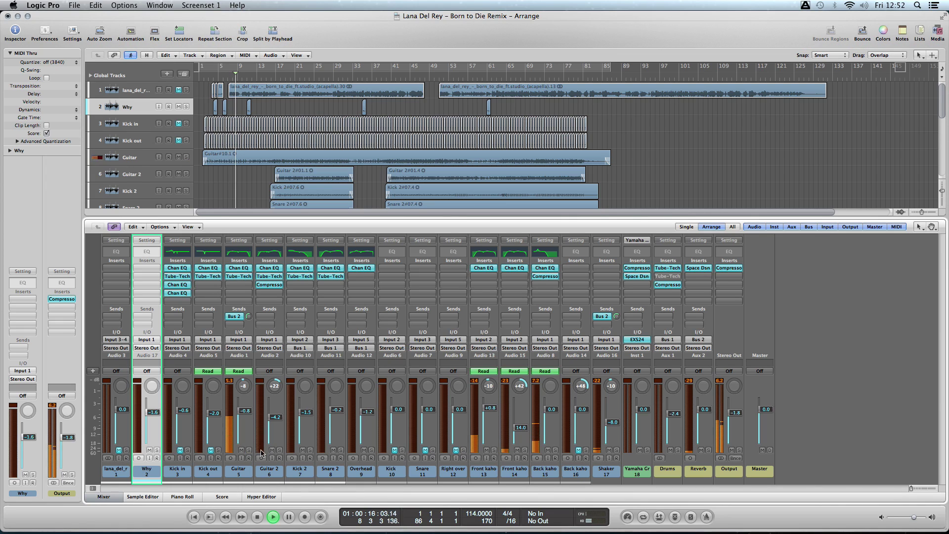
click(280, 450)
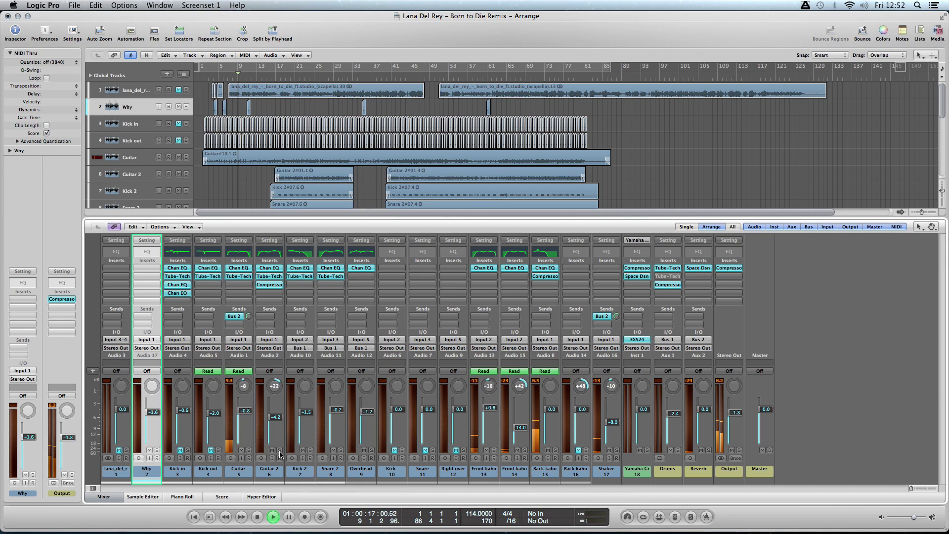
click(291, 79)
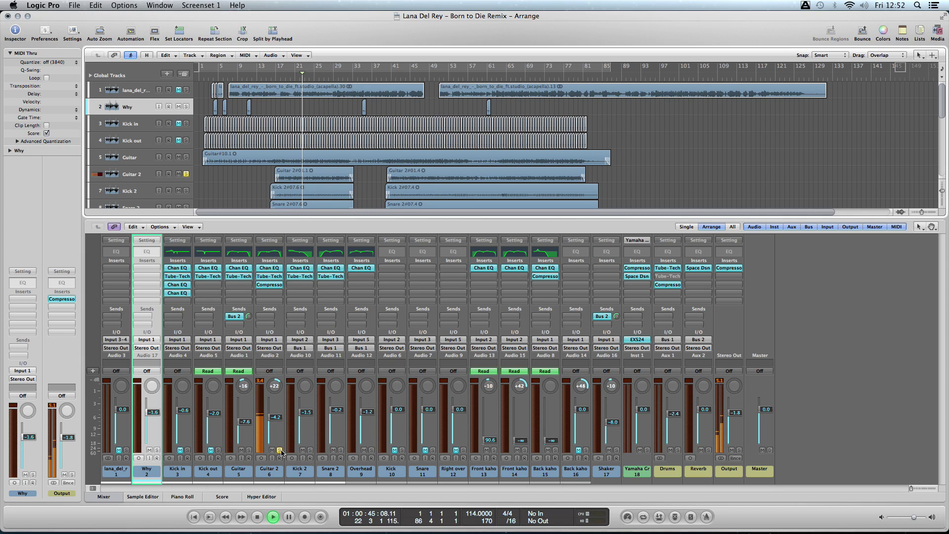
- Pull Guitar 2's Channel EQ high-cut from 9000 Hz down to about 8700 Hz
double_click(270, 254)
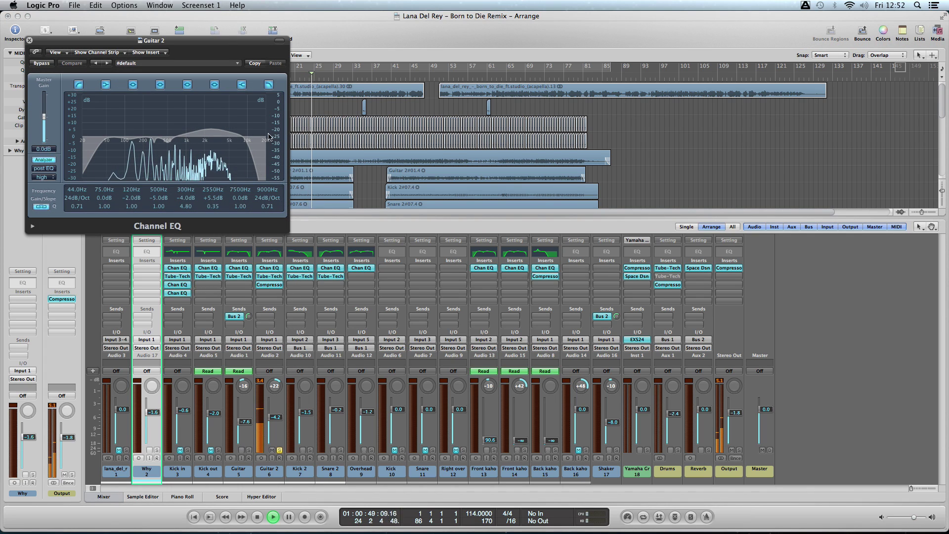
drag(268, 140, 255, 165)
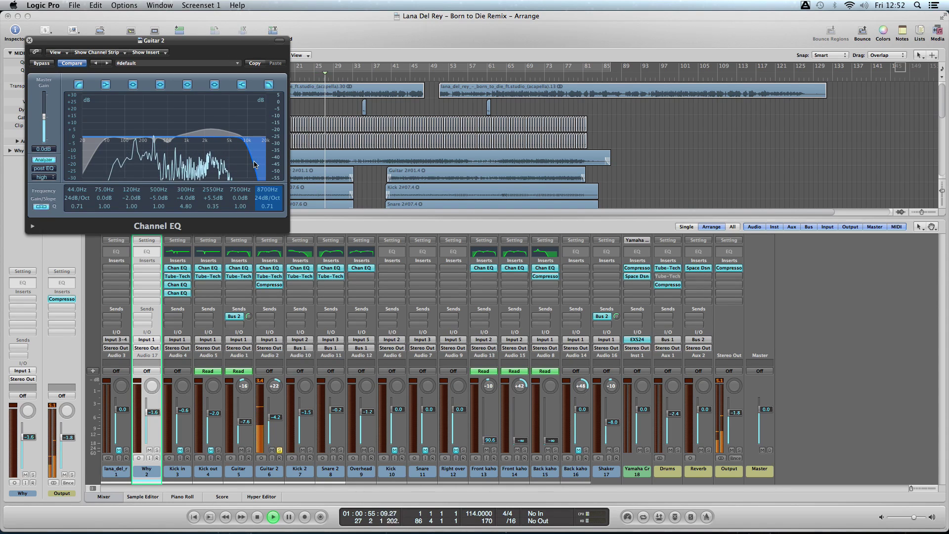
click(269, 268)
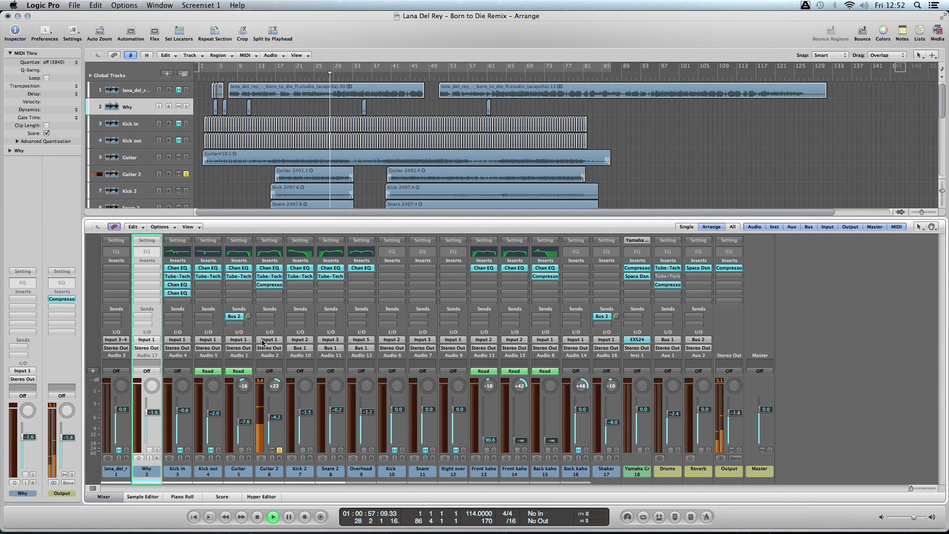
- Replace the Guitar 2 solo with Kick 2 and Snare 2 solos and resume playback
key(space)
click(279, 450)
click(310, 450)
click(341, 450)
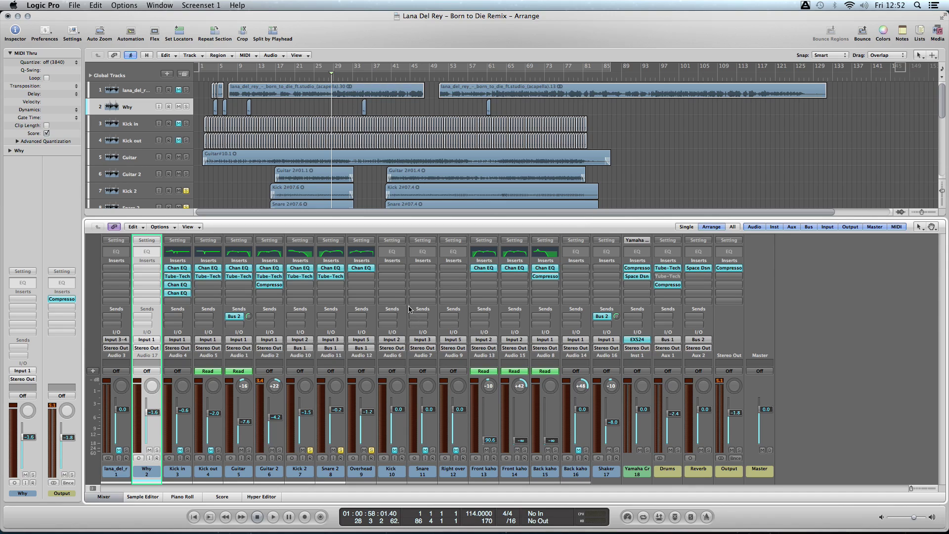
key(space)
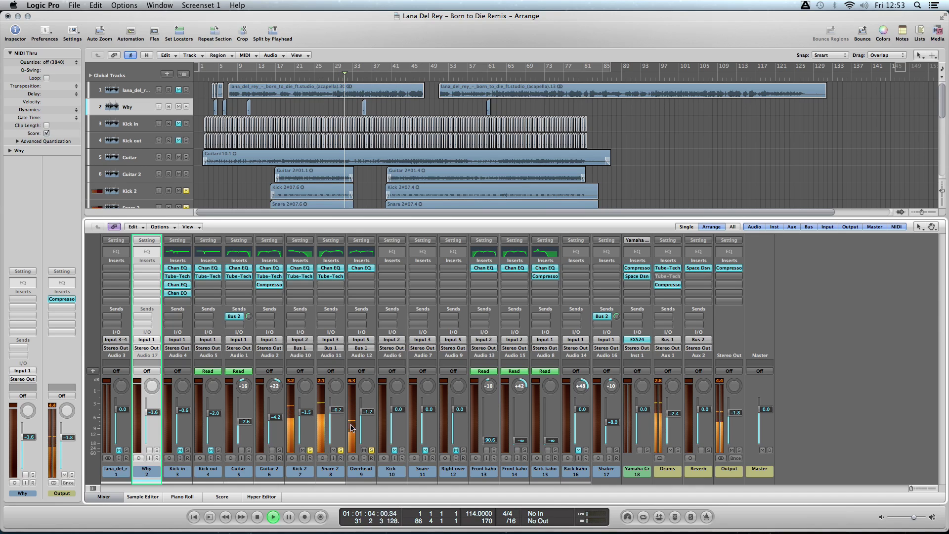
- Unsolo Overhead and Kick 2, then solo front kahon channels 13 and 14 and back kahon 15
click(371, 450)
click(310, 450)
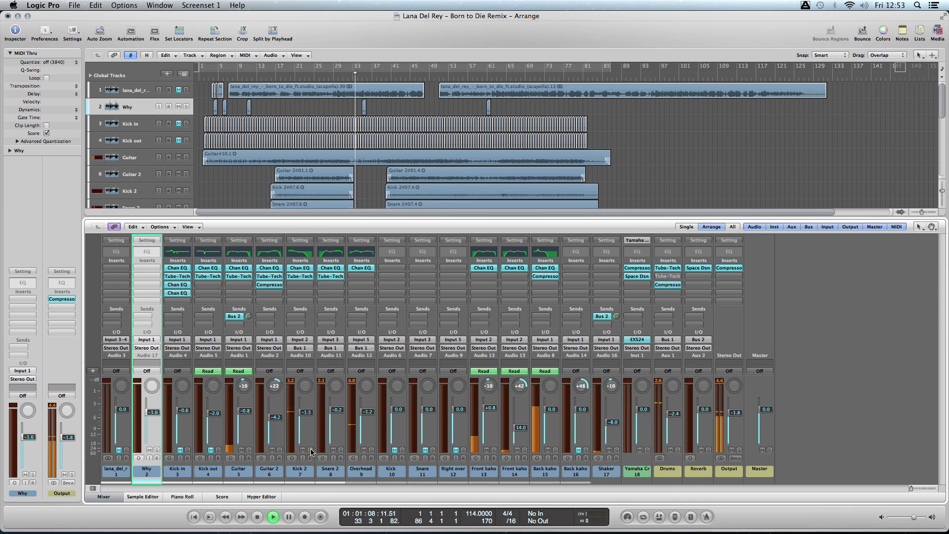
click(494, 451)
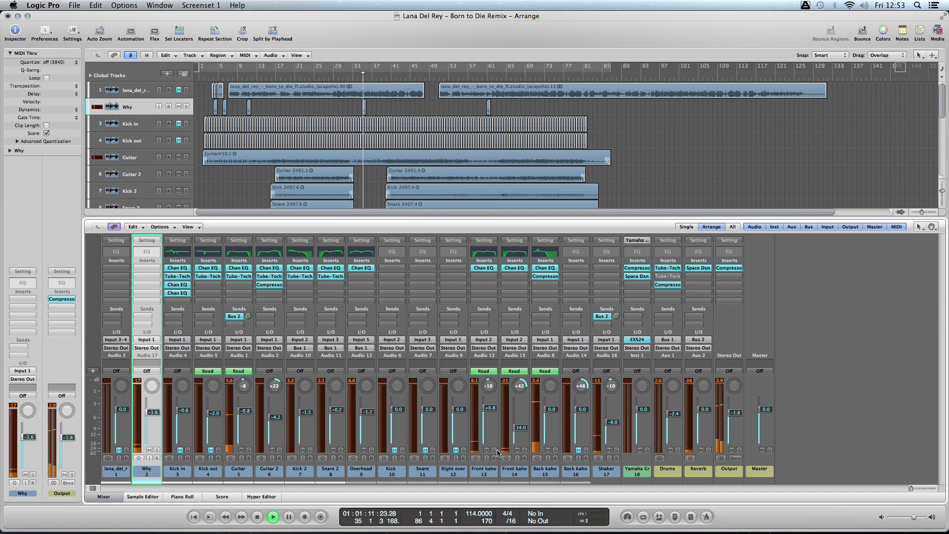
click(525, 450)
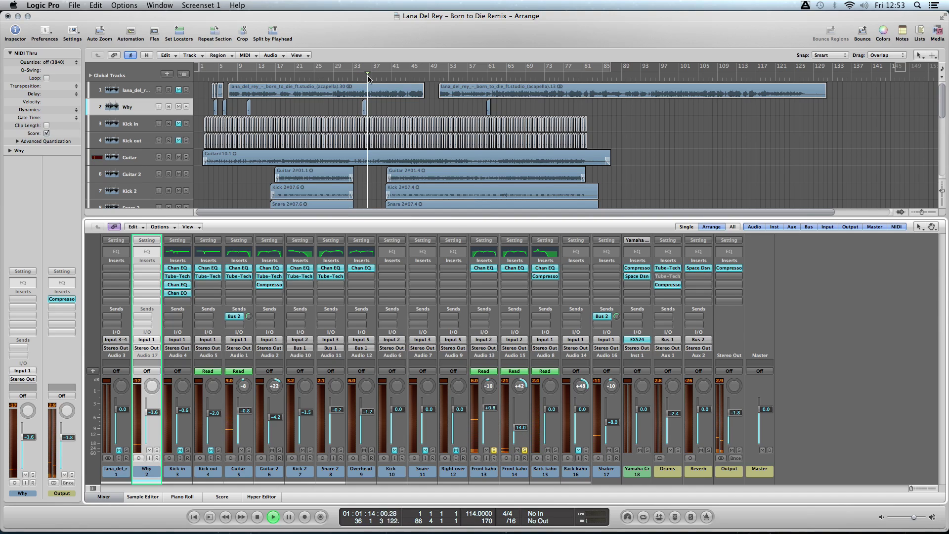
click(556, 451)
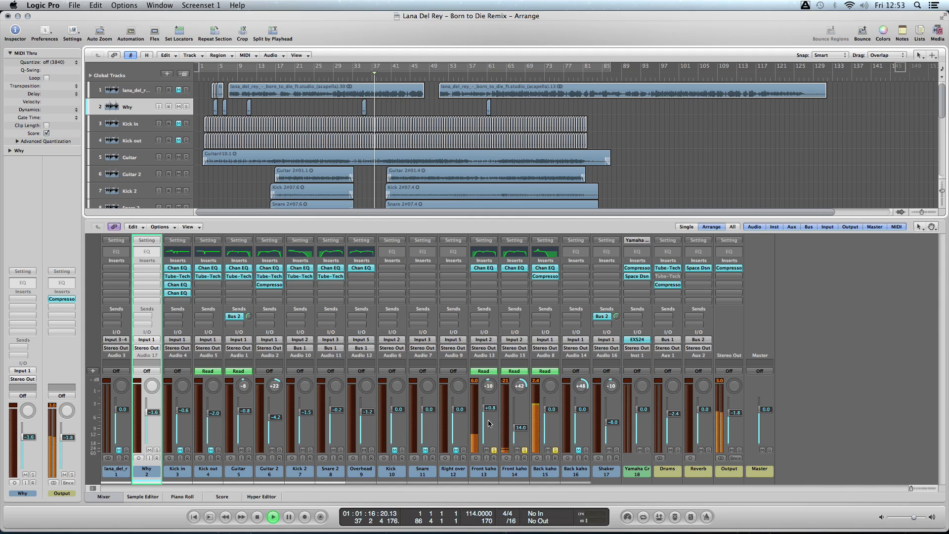
- Unsolo kahon channels 13, 14 and 15 and jump playback back a few bars
click(525, 450)
click(555, 451)
key(comma)
key(comma)
key(comma)
key(comma)
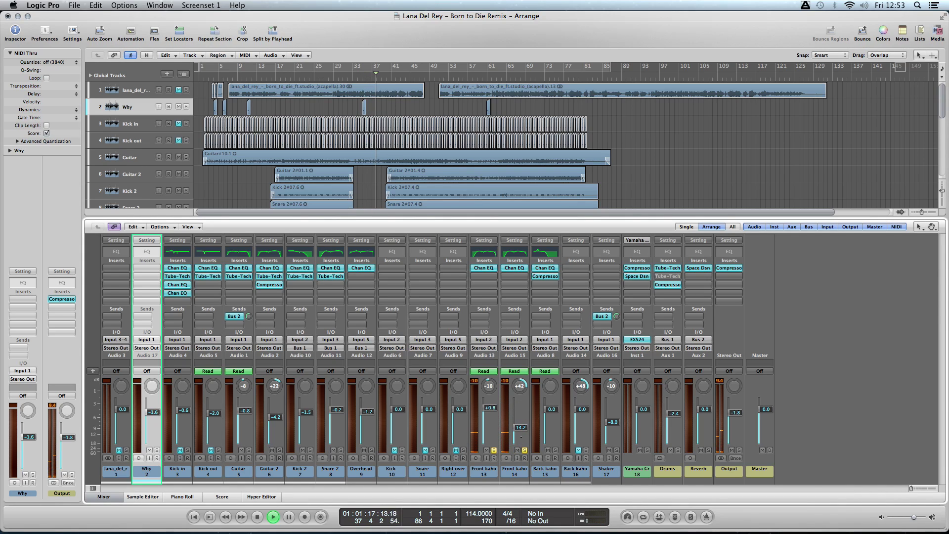
click(525, 450)
click(494, 450)
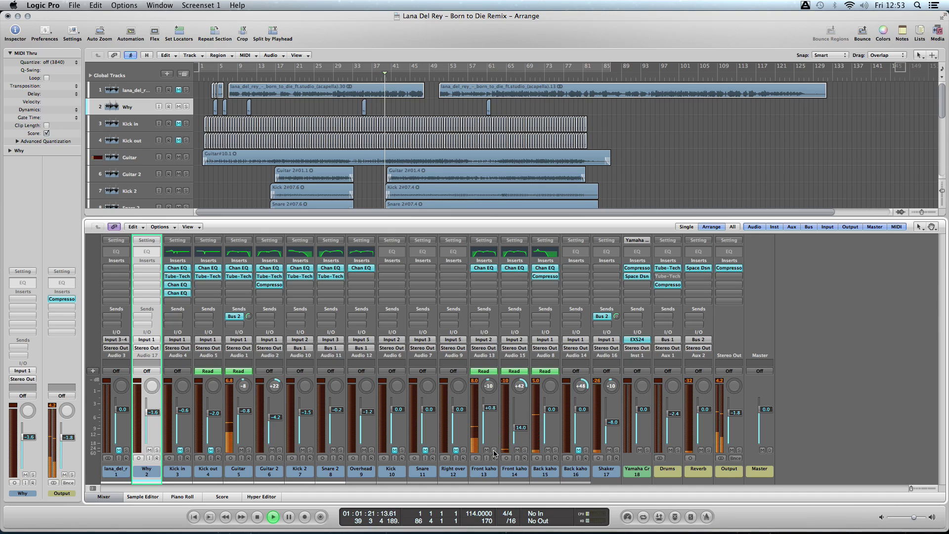
- Raise the soloed Shaker fader from -8.0 to -6.8, then solo the Drums aux and stop at the start
click(617, 450)
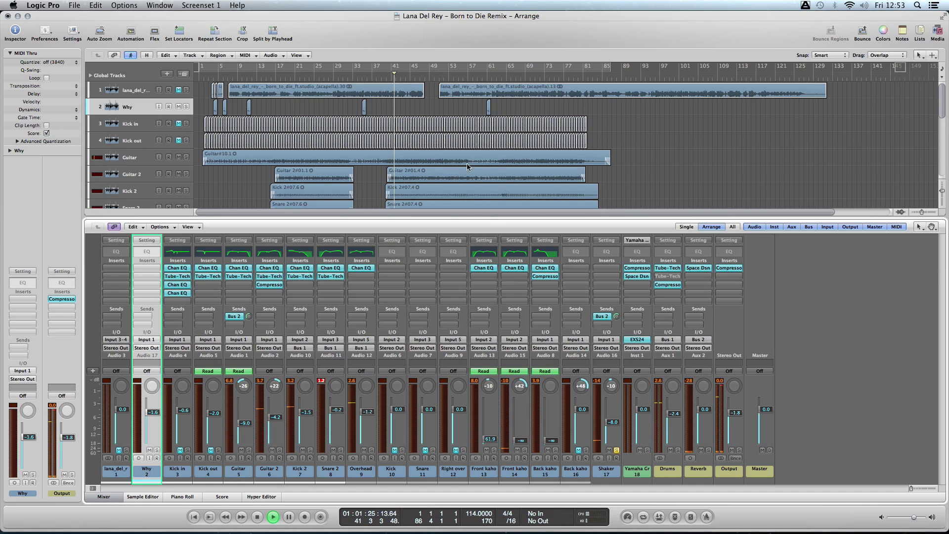
click(365, 74)
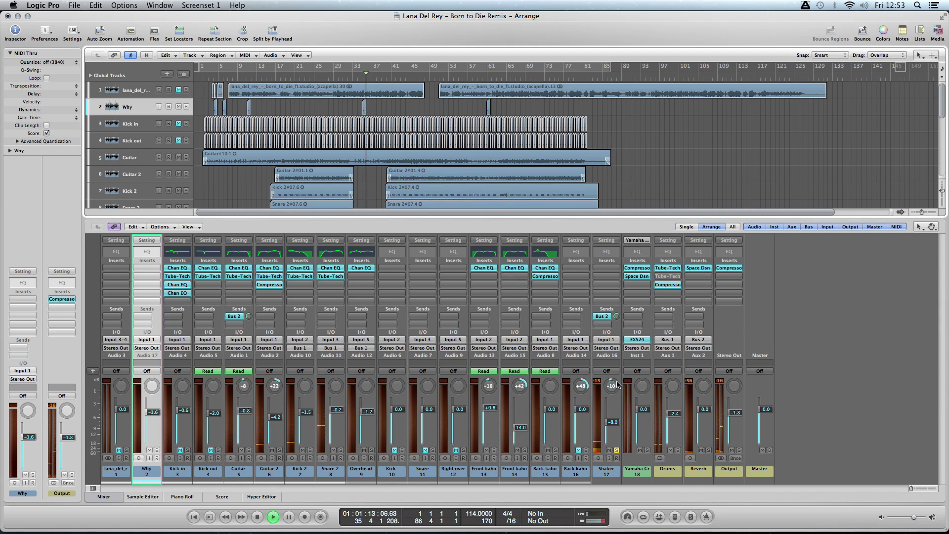
drag(613, 422, 613, 422)
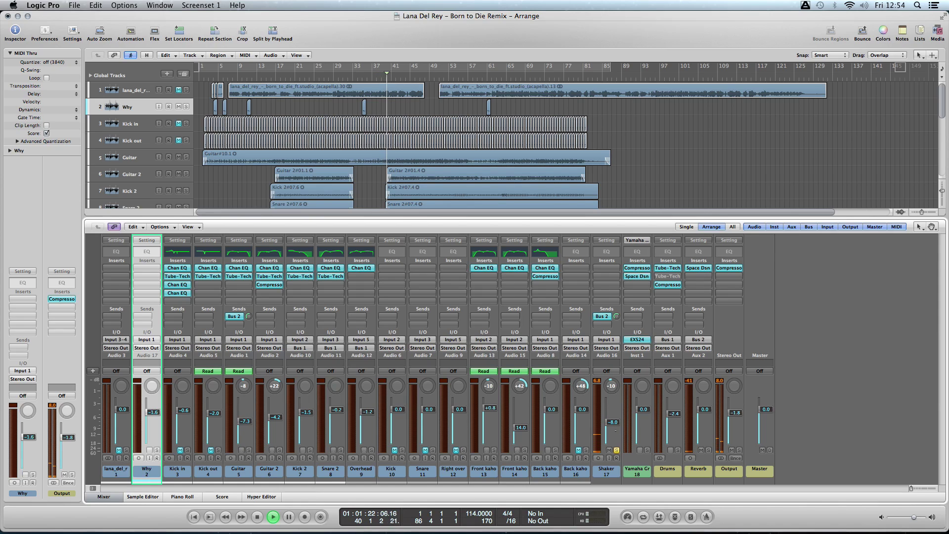
click(616, 450)
click(678, 450)
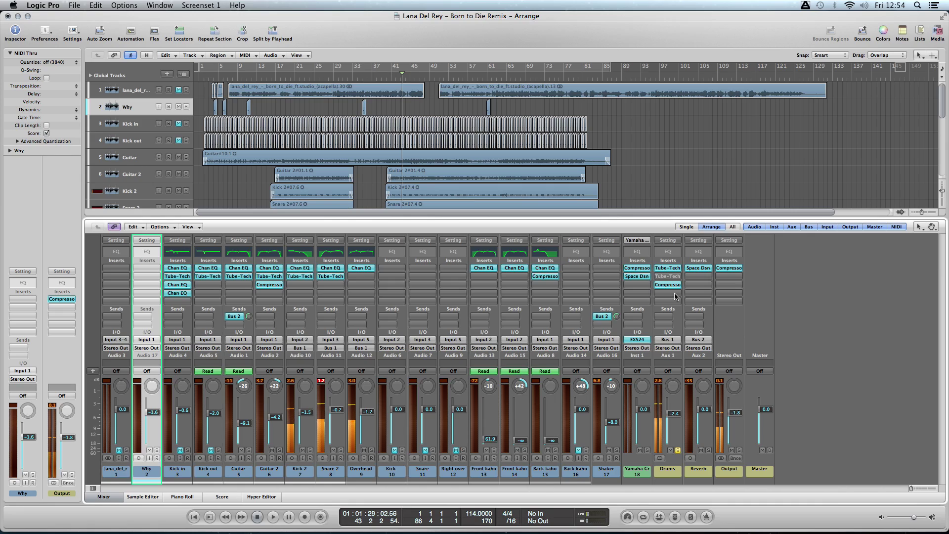
key(space)
key(Return)
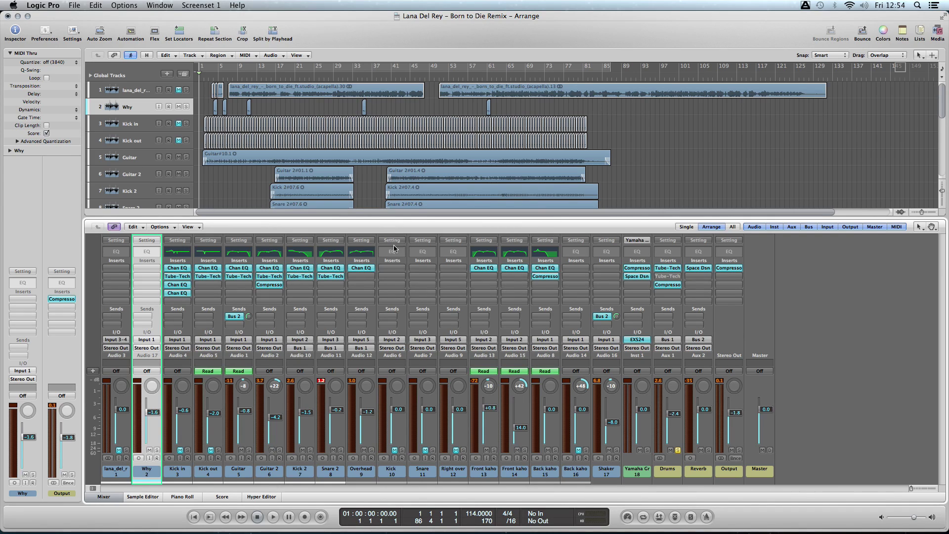
- Reset the peak readings, play from bar 2 without the Drums solo, then stop back at bar 1
click(322, 380)
double_click(207, 77)
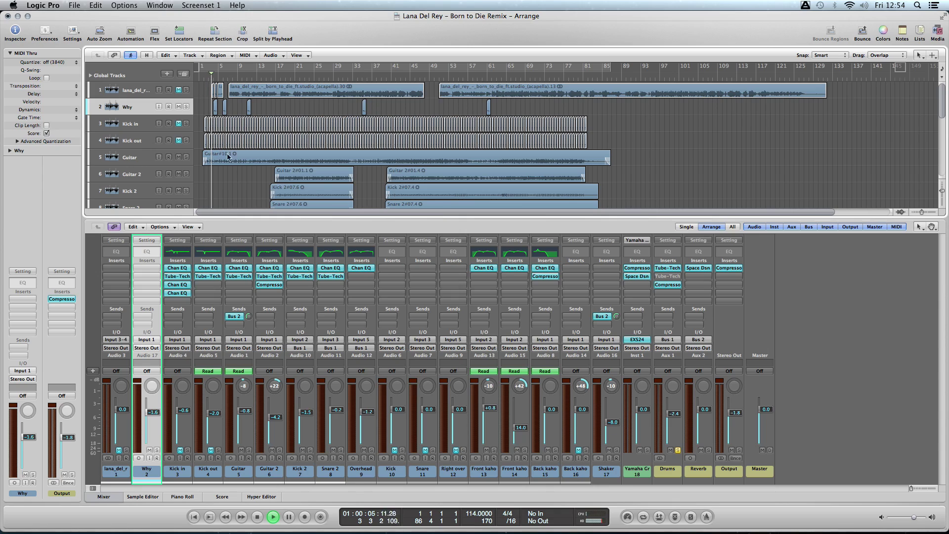
click(678, 450)
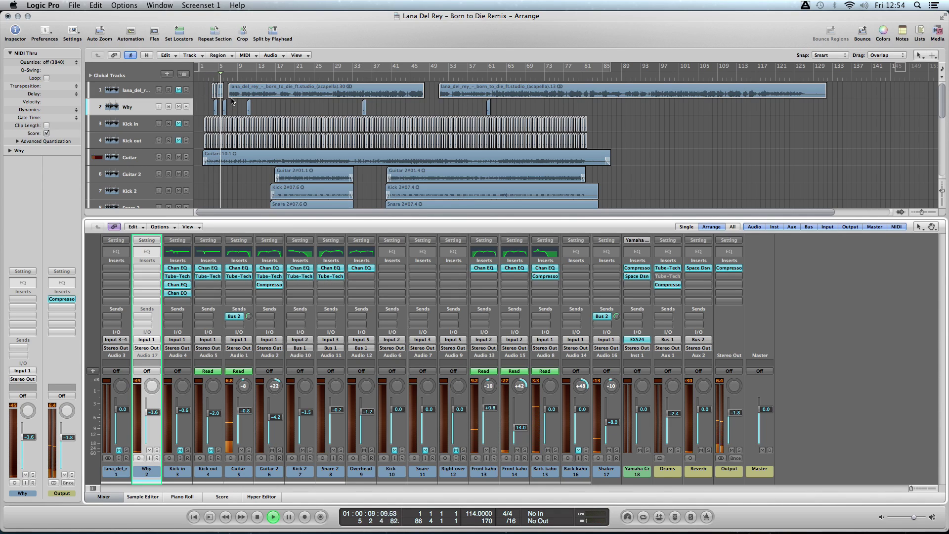
drag(256, 80, 273, 79)
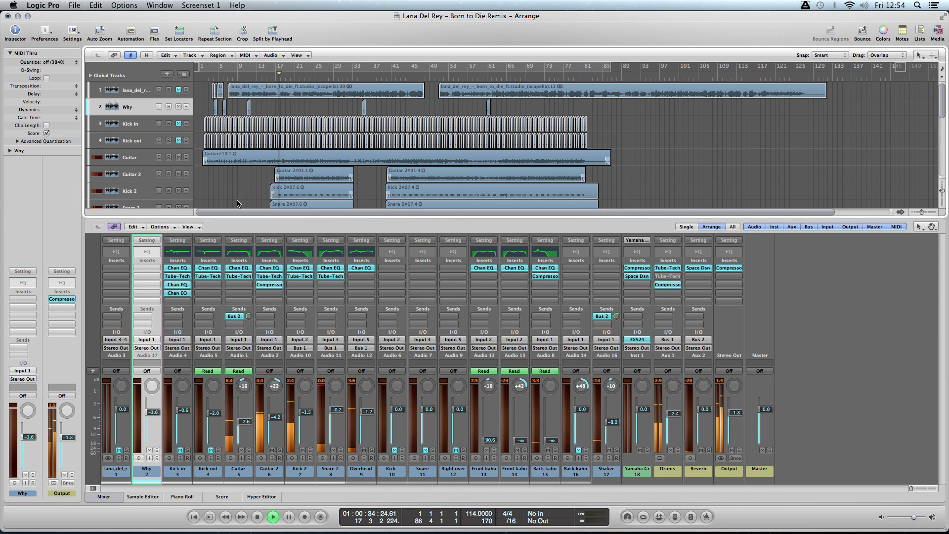
click(186, 174)
click(186, 175)
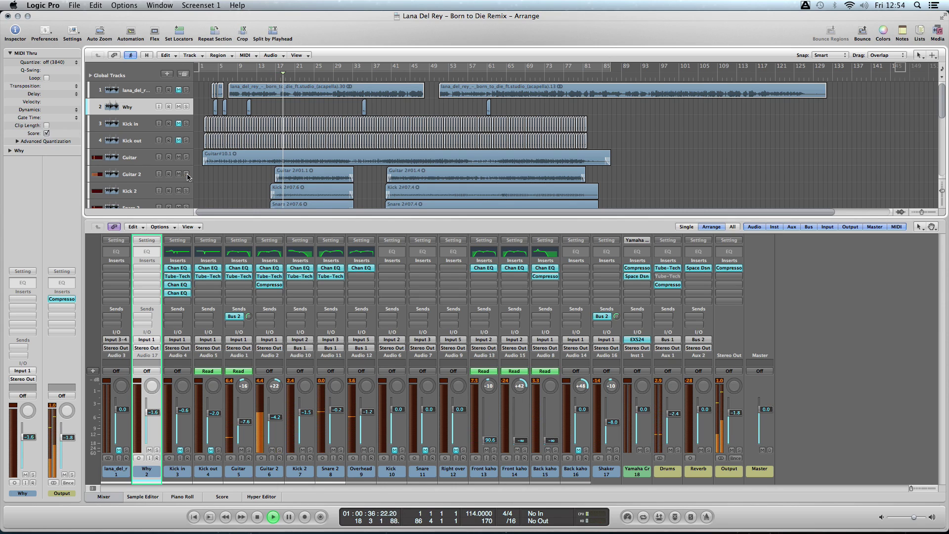
key(space)
key(Return)
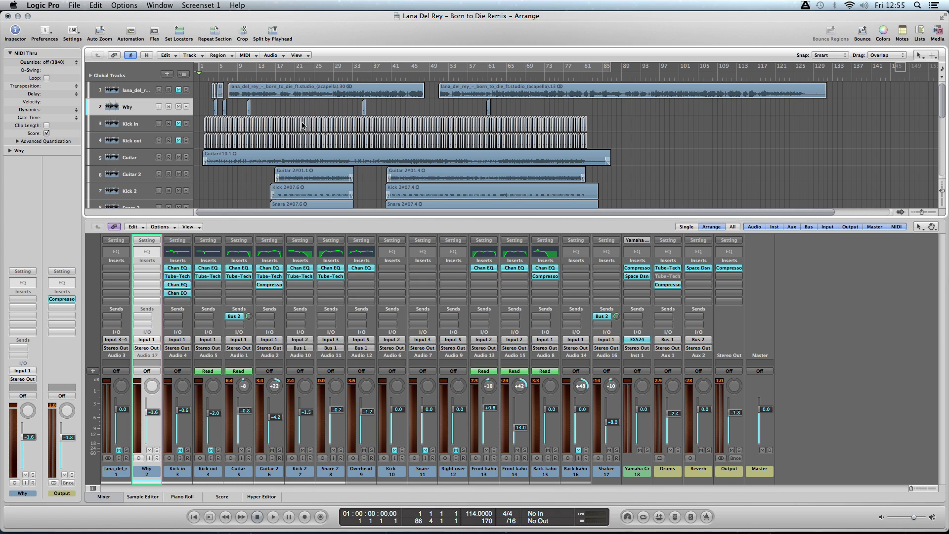
- Audition briefly from bar 15, then solo Guitar and play again from around bar 9
click(268, 74)
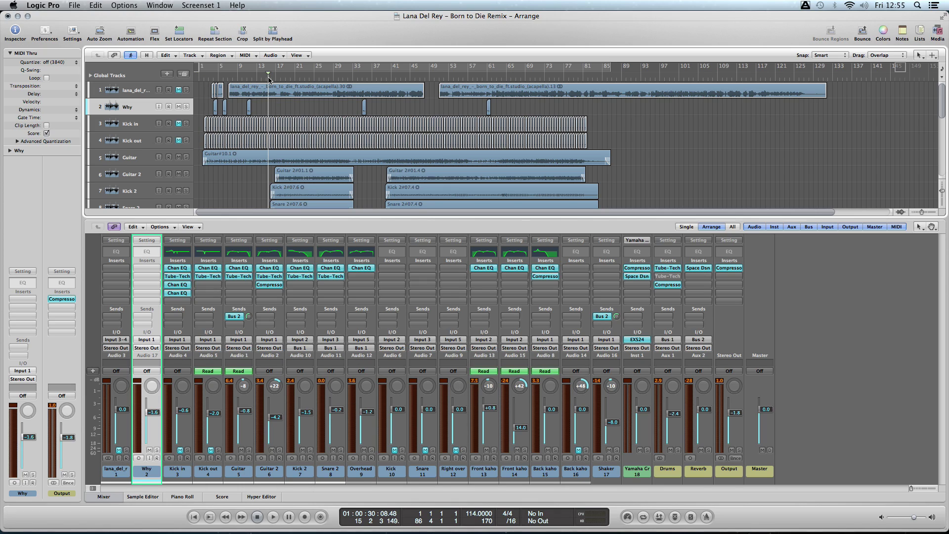
key(space)
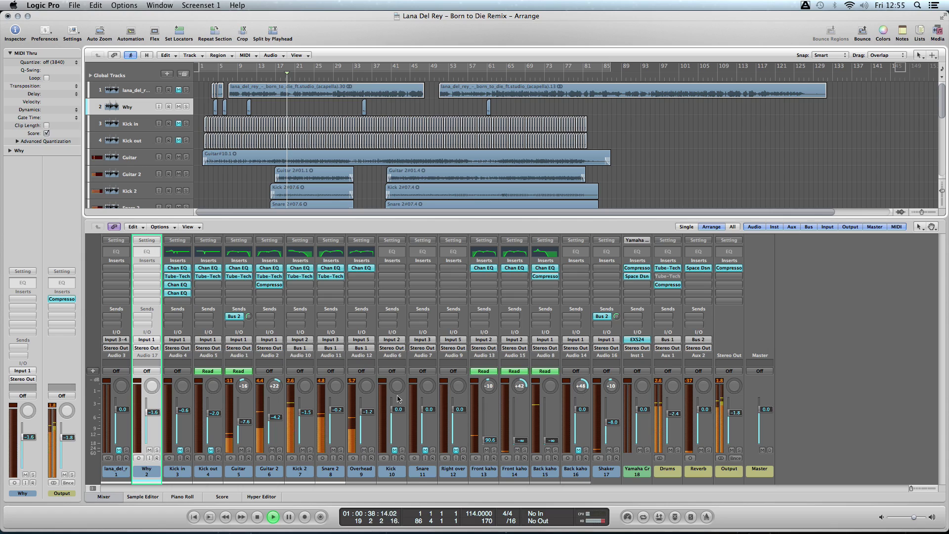
key(space)
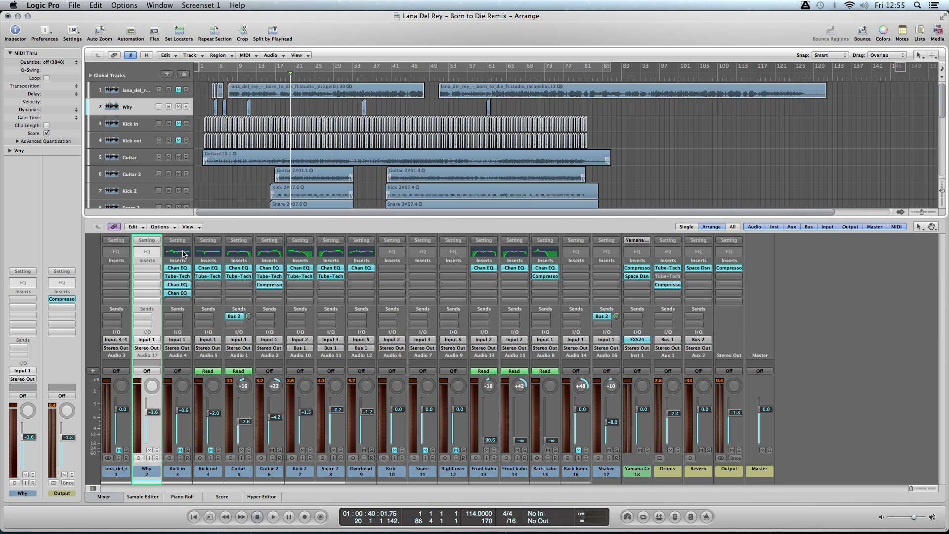
click(250, 451)
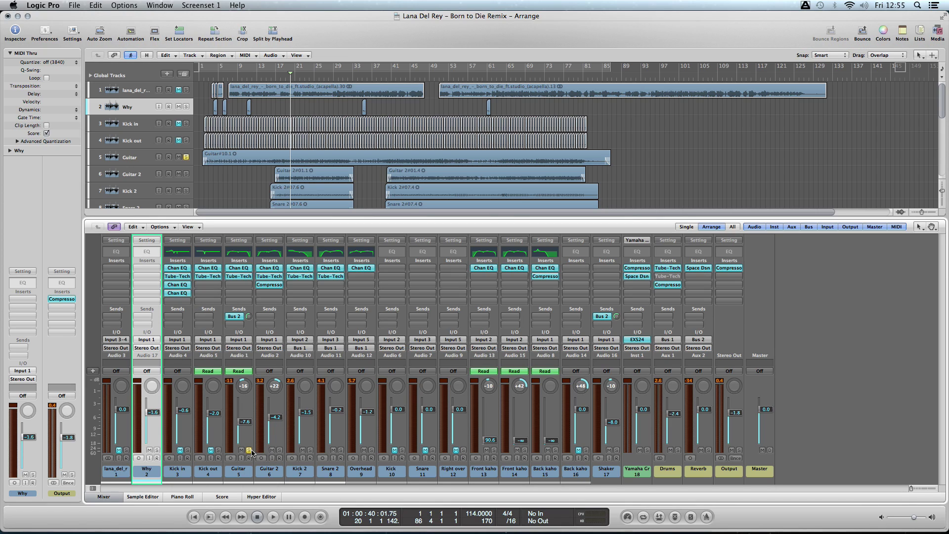
click(237, 85)
key(space)
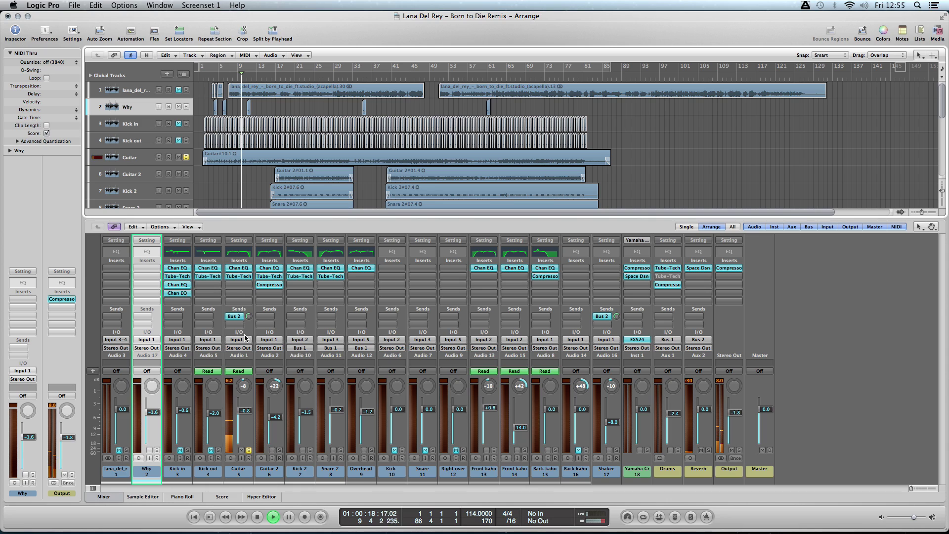
double_click(242, 257)
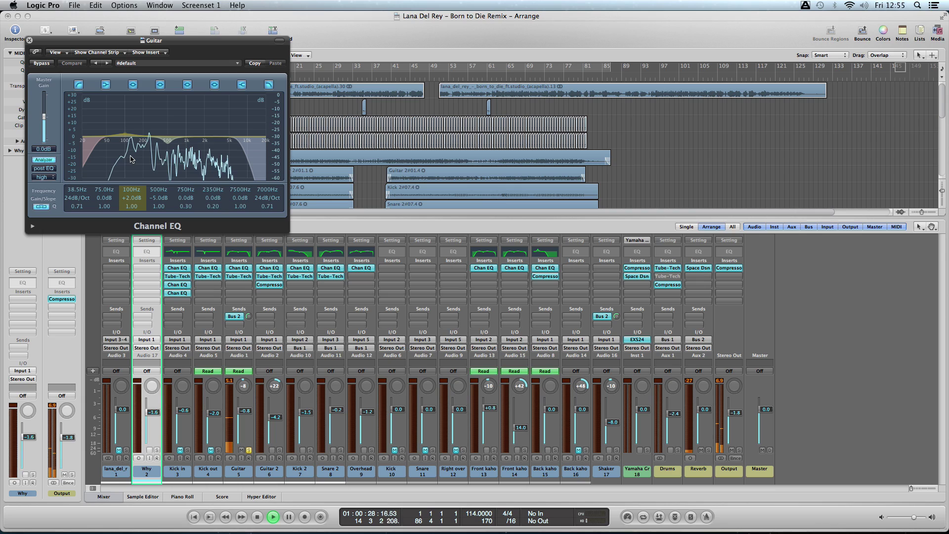
click(28, 41)
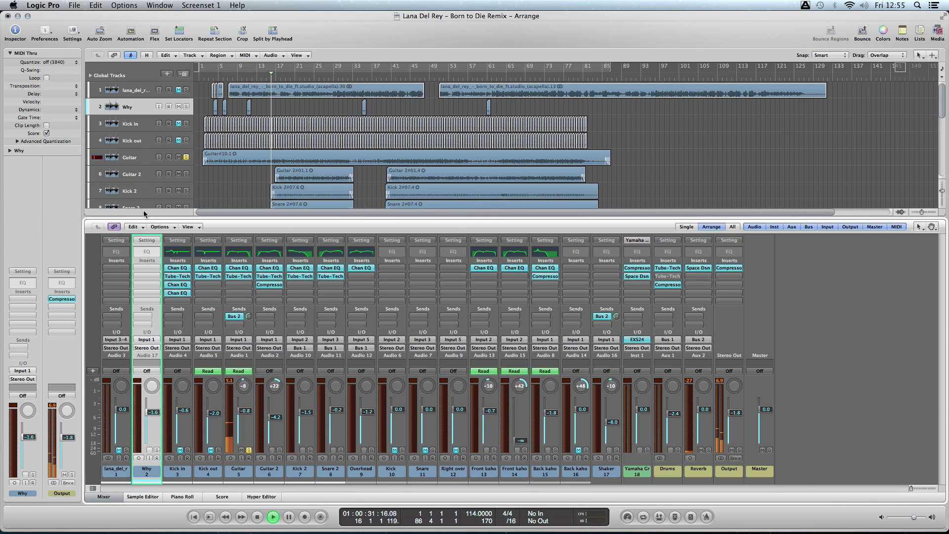
click(178, 293)
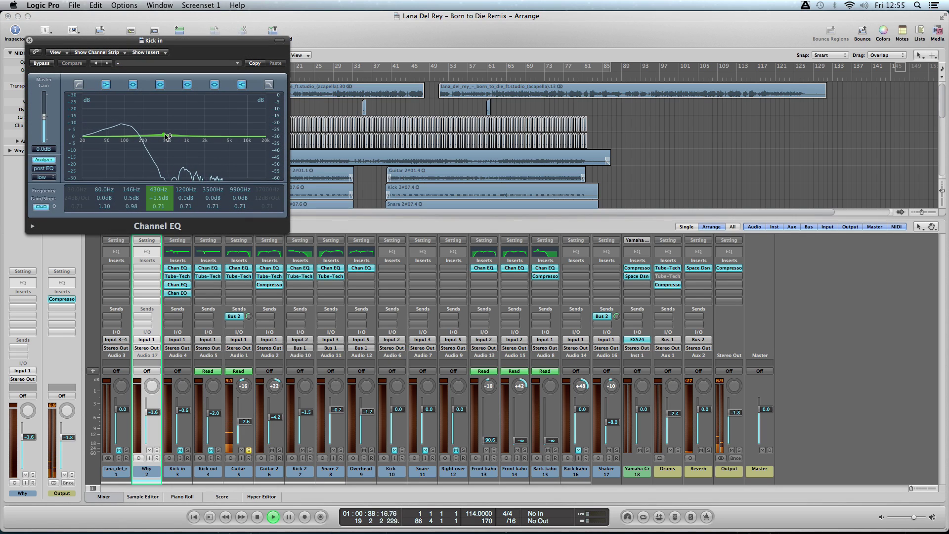
click(29, 40)
click(242, 74)
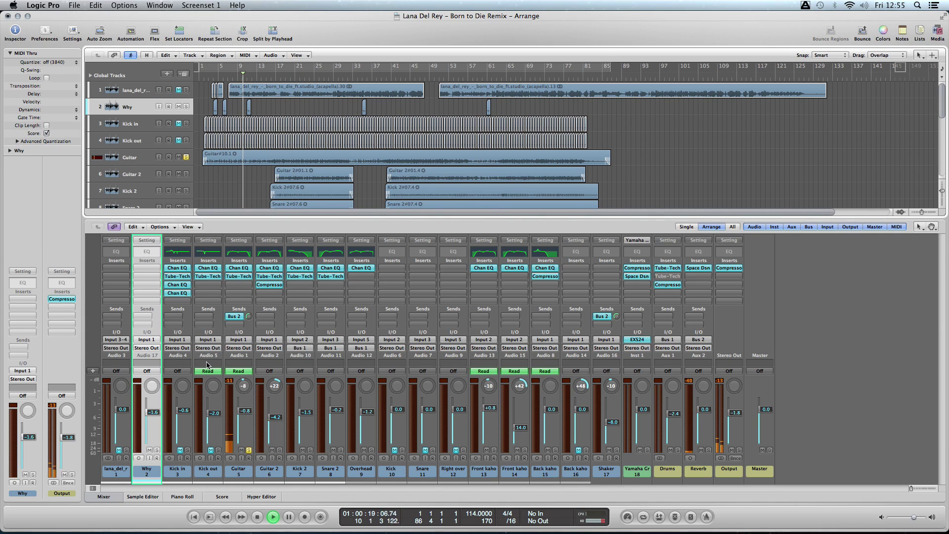
click(181, 293)
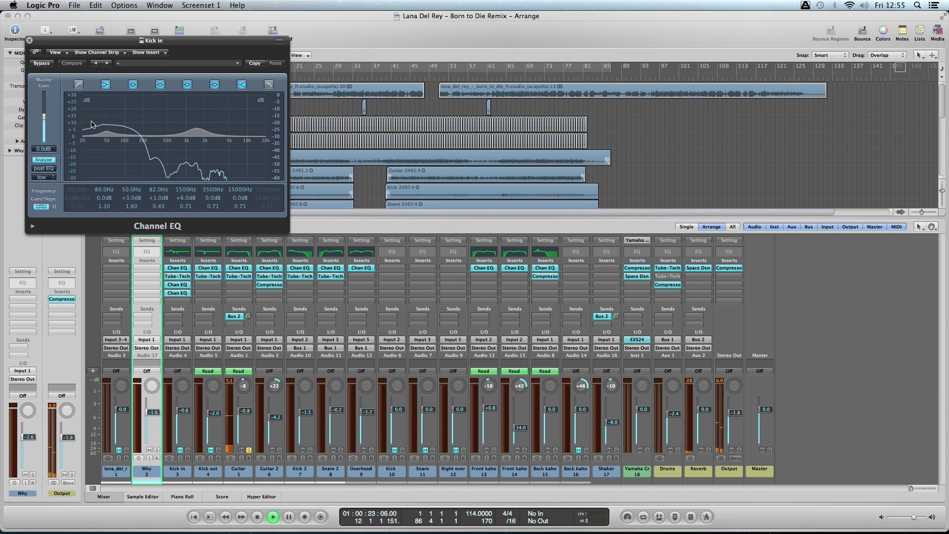
key(super+w)
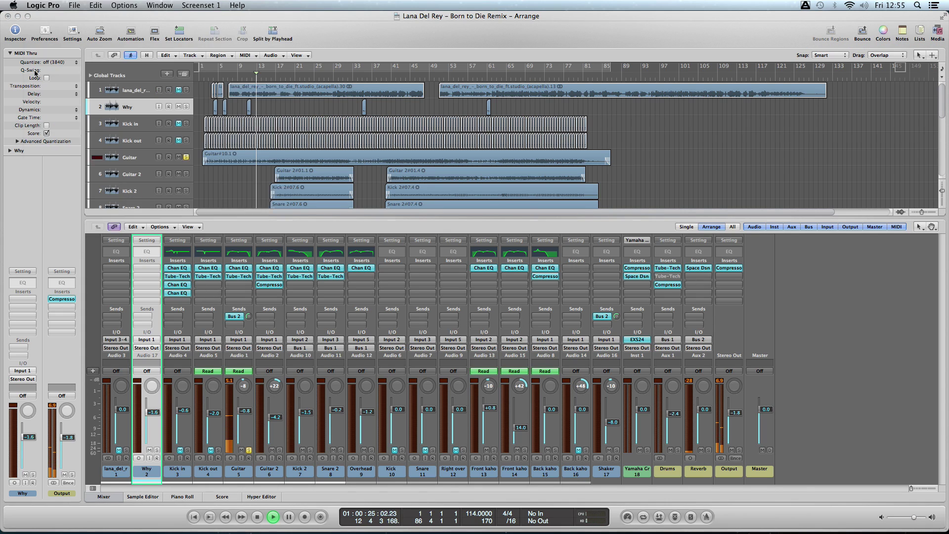
- Bring up Guitar's Tube-Tech PE 1C and lower its Low Boost to about 4.0
click(245, 280)
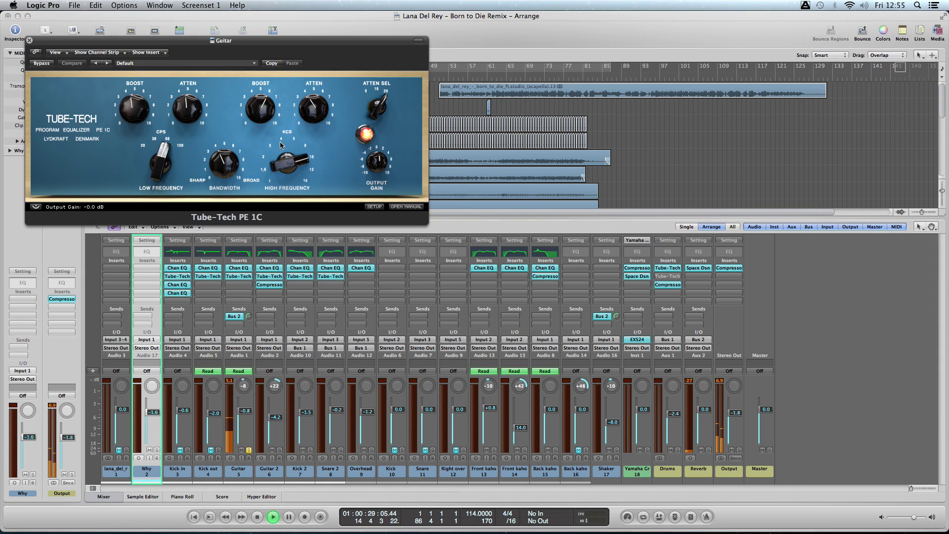
drag(270, 50, 638, 101)
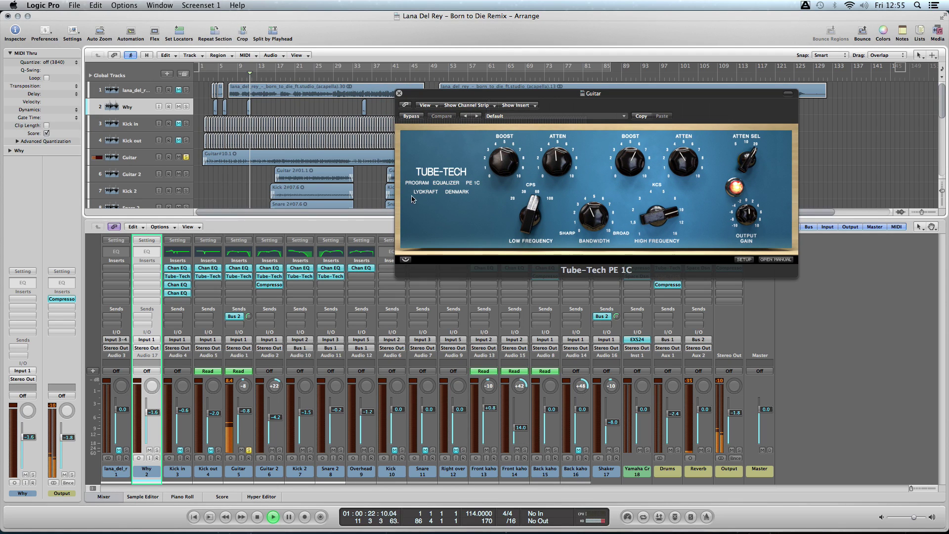
mouse_move(510, 162)
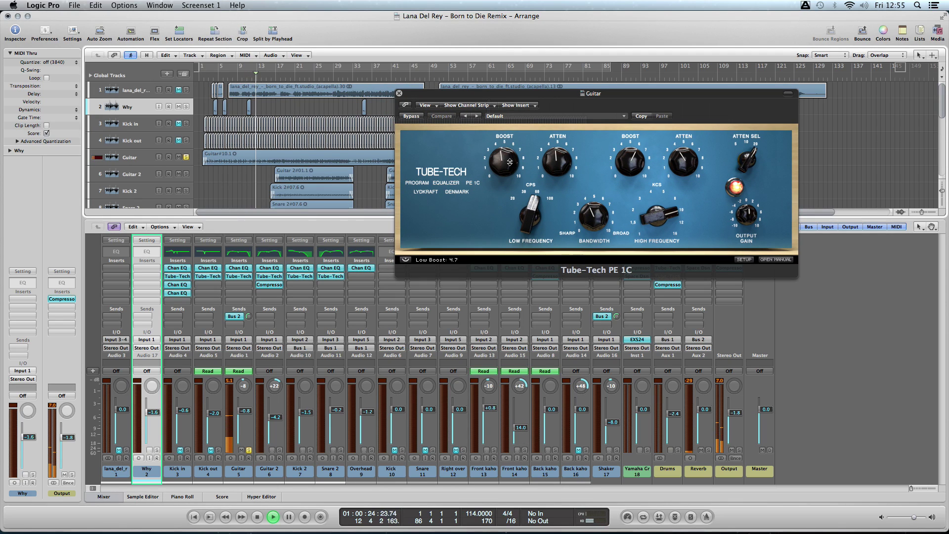
drag(507, 167, 502, 161)
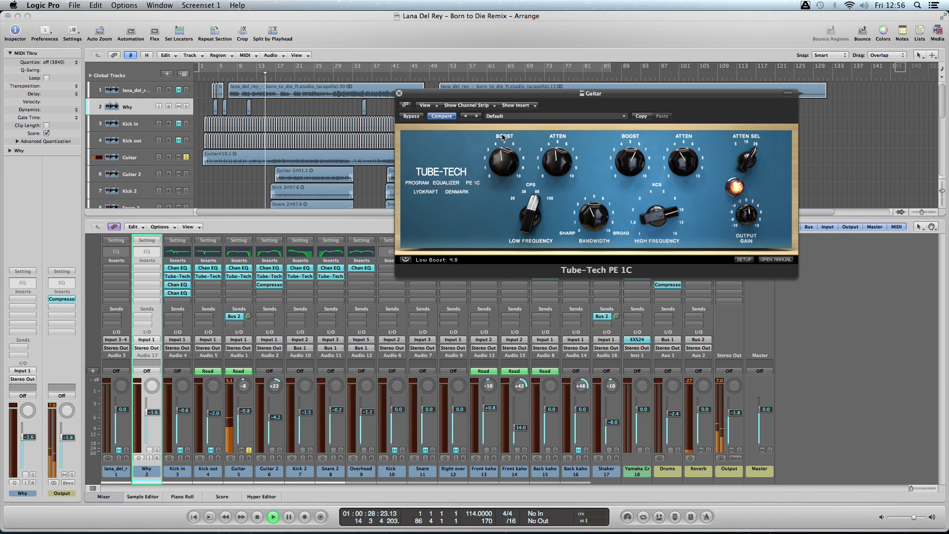
- Set the Tube-Tech High Atten to 3.9, then solo Guitar 2 instead of Guitar
mouse_move(633, 160)
mouse_move(676, 161)
drag(690, 164, 678, 148)
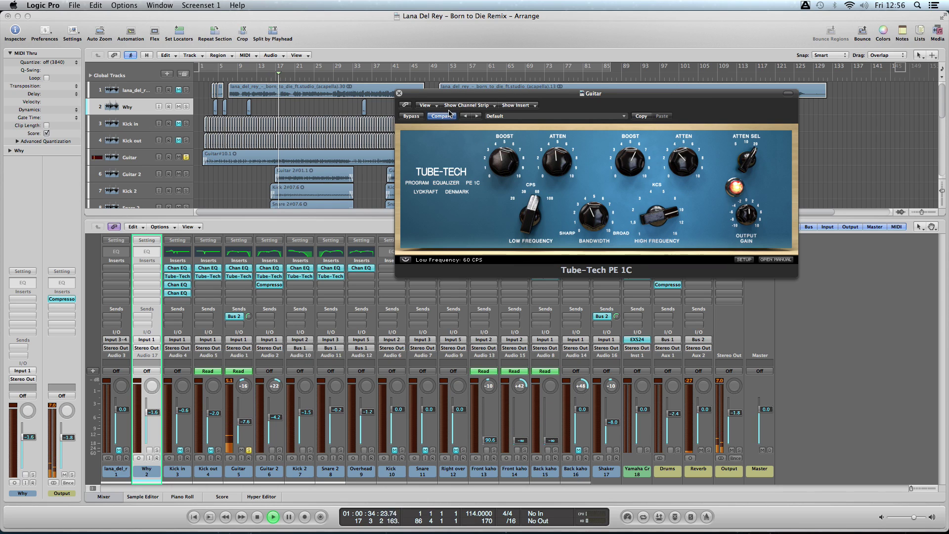
drag(677, 162, 679, 159)
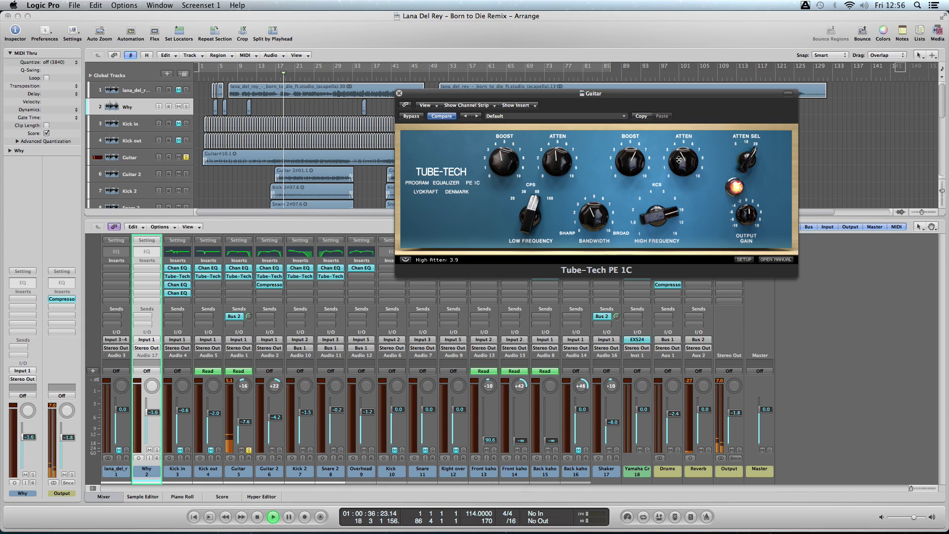
click(399, 93)
click(279, 450)
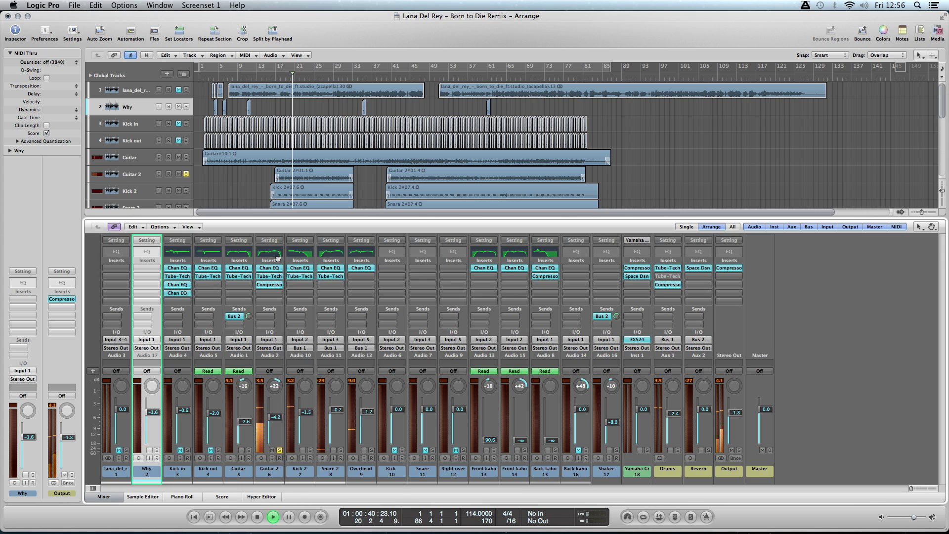
- Move Guitar 2's Channel EQ 850Hz band up to 2850Hz and deepen its cut to 7.0 dB
click(271, 267)
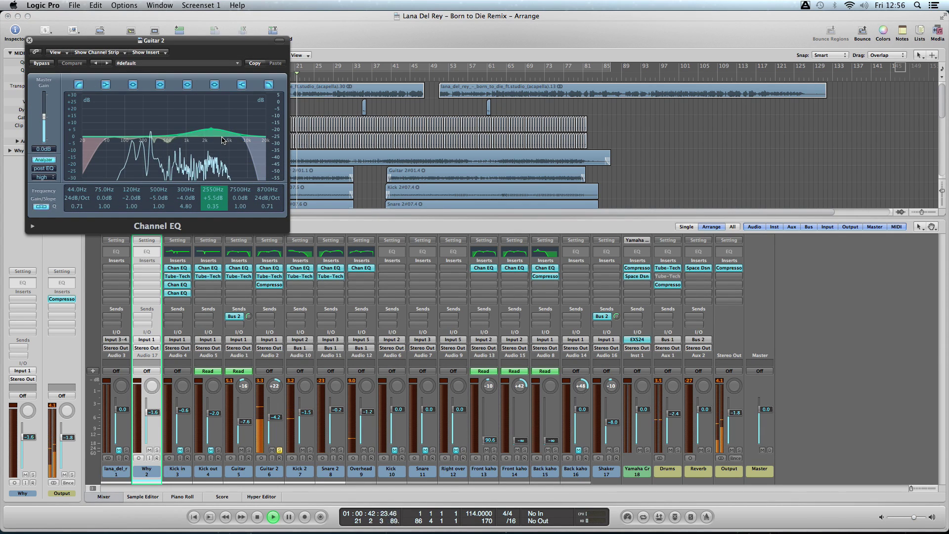
drag(213, 198, 216, 205)
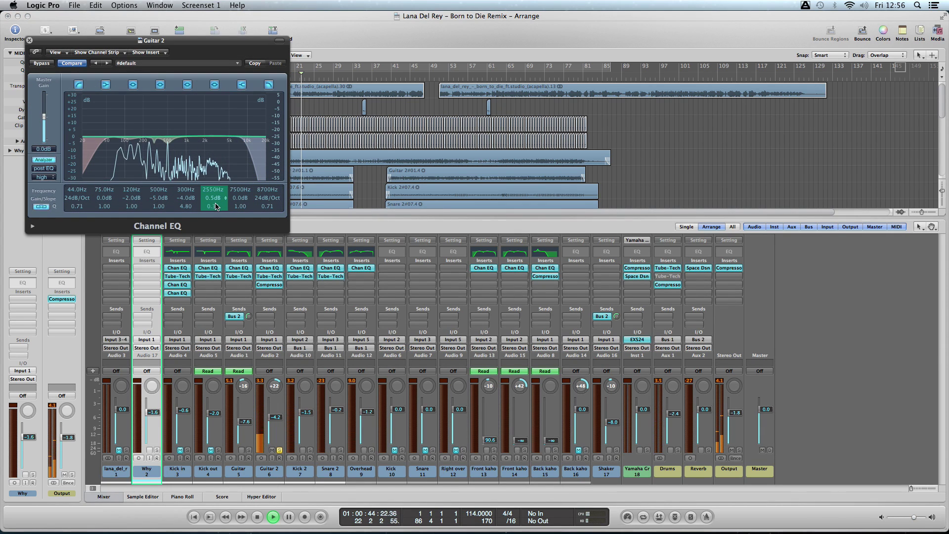
scroll(215, 203, down, 1)
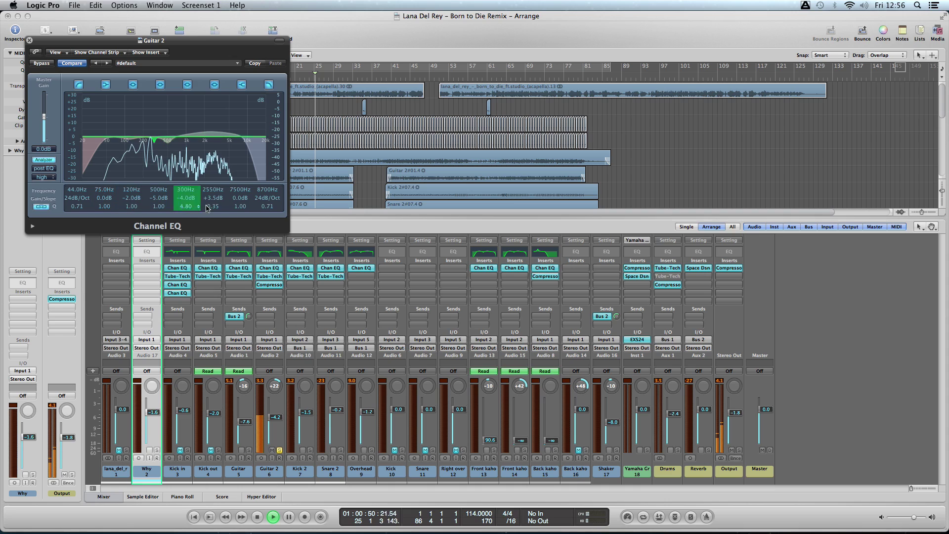
click(187, 199)
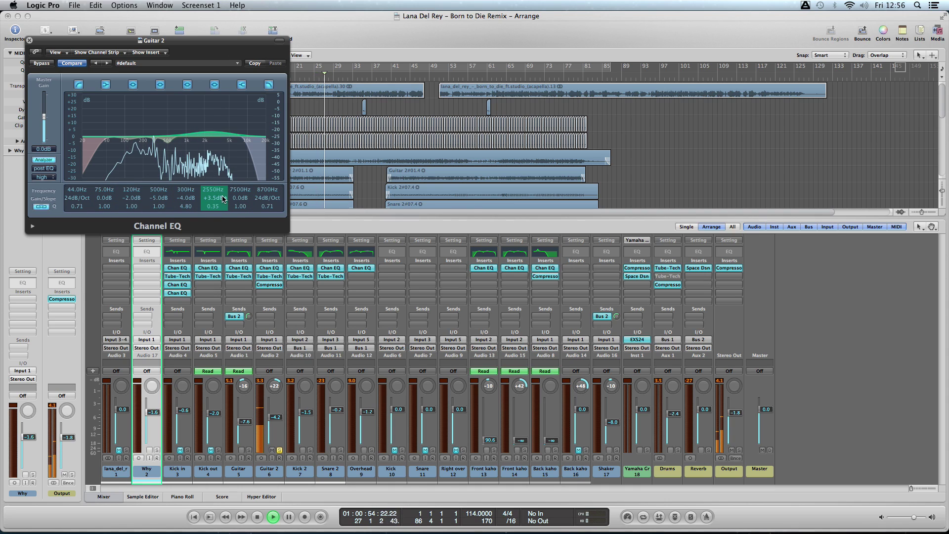
drag(217, 208, 224, 240)
click(317, 78)
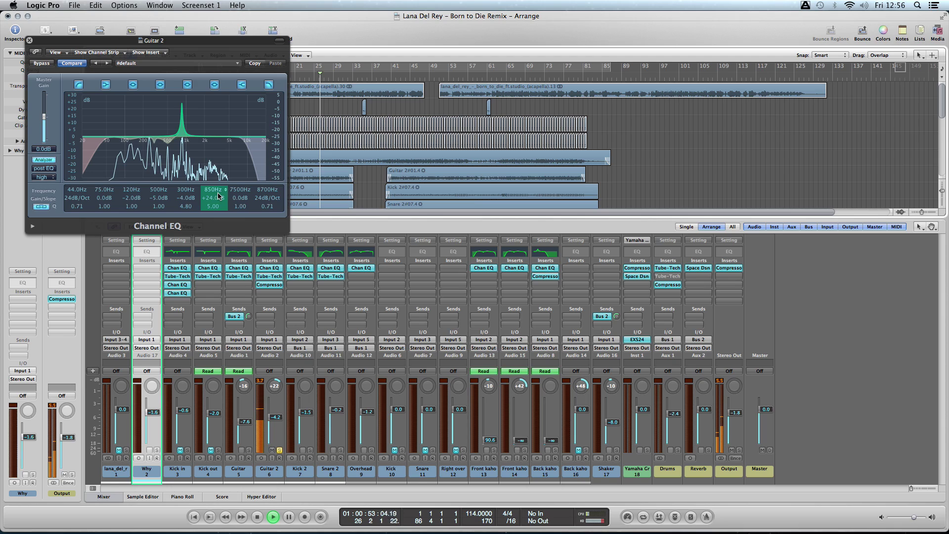
mouse_move(218, 194)
mouse_down()
mouse_move(216, 151)
mouse_move(219, 230)
mouse_move(215, 203)
mouse_up()
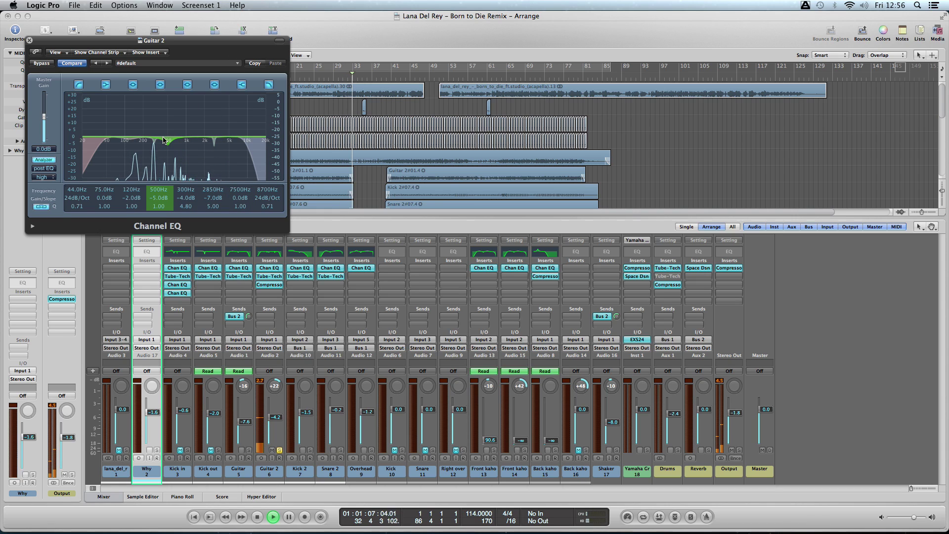
click(29, 40)
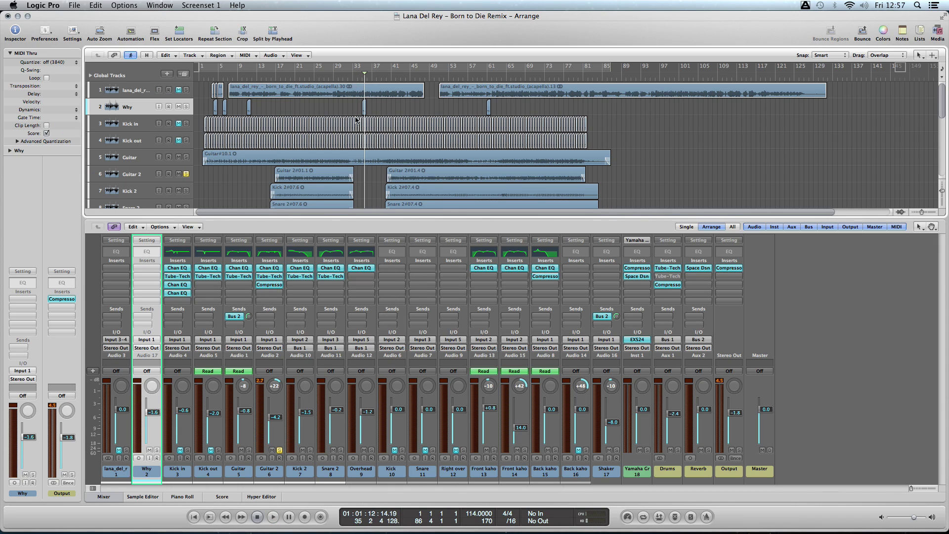
- Turn Guitar 2's Tube-Tech PE 1C High Boost down to about 5.6, then close it
click(303, 66)
click(273, 276)
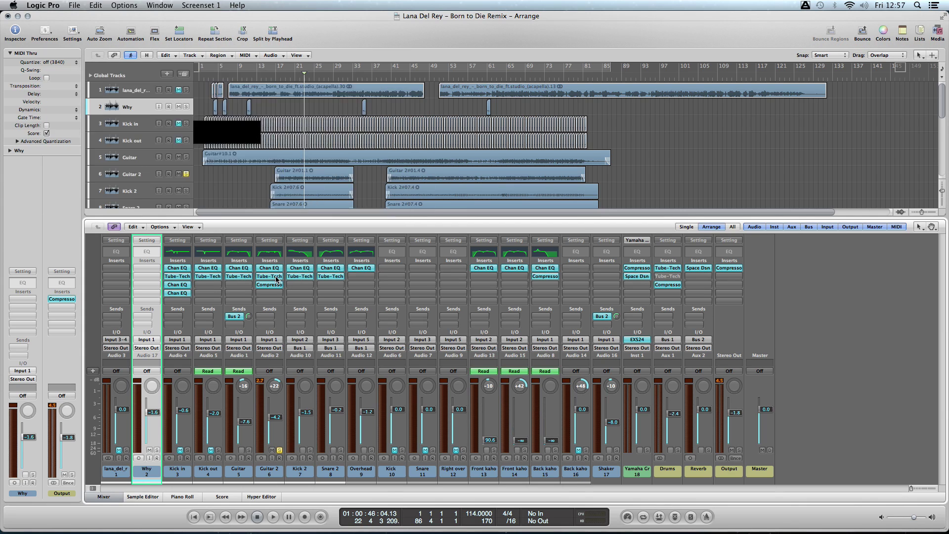
drag(293, 45, 229, 386)
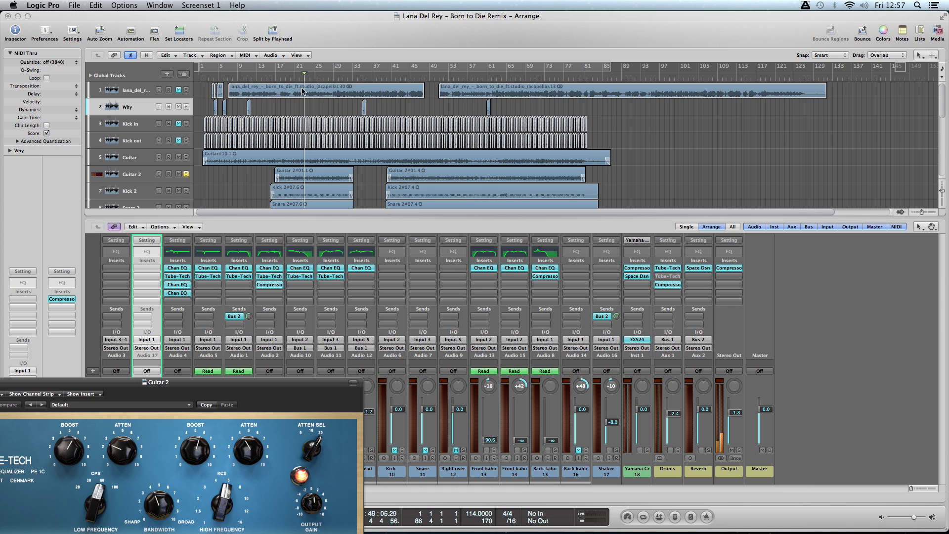
drag(148, 383, 480, 114)
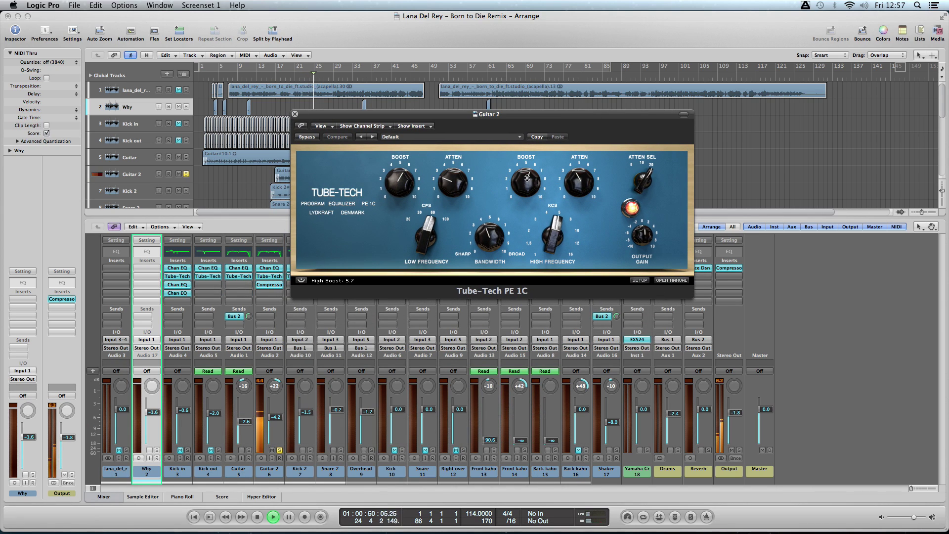
drag(541, 142, 534, 157)
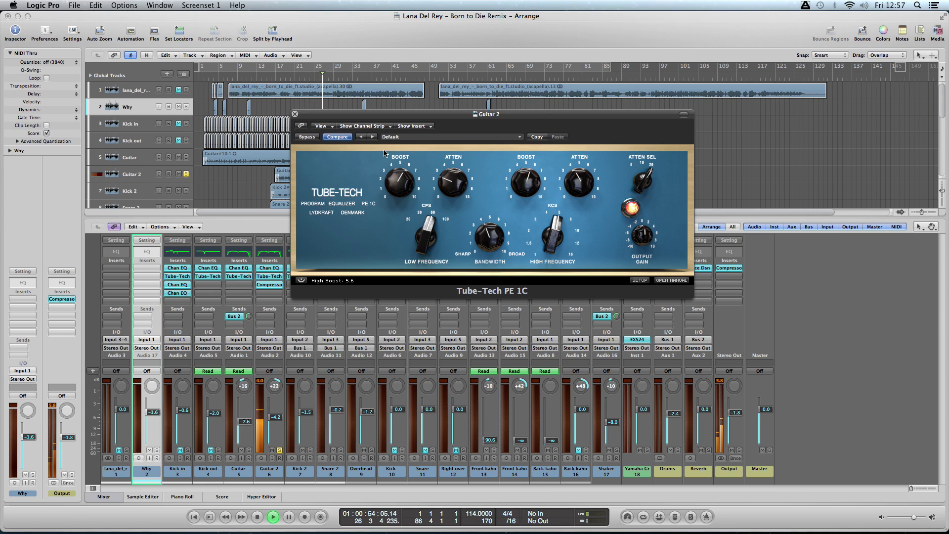
click(295, 113)
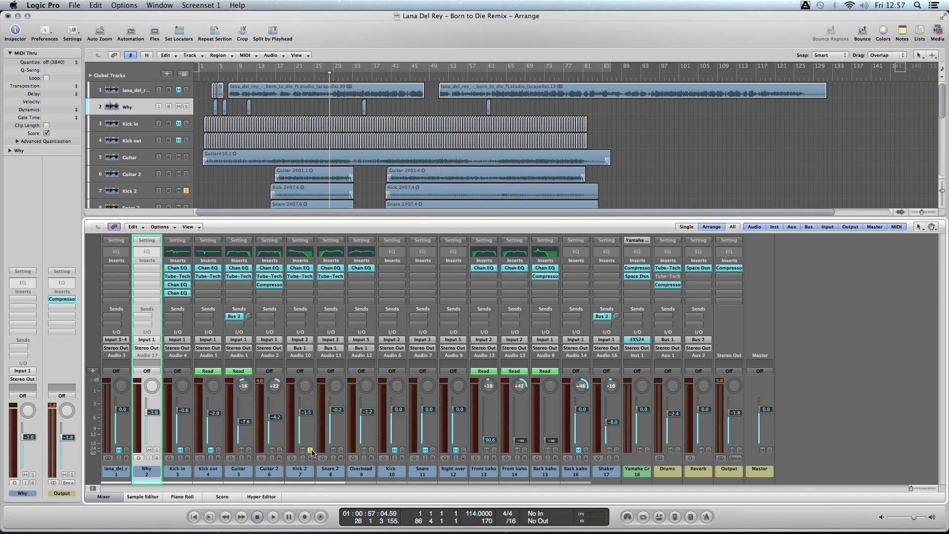
- Check Kick 2's Channel EQ, then solo the Snare 2 track
double_click(305, 252)
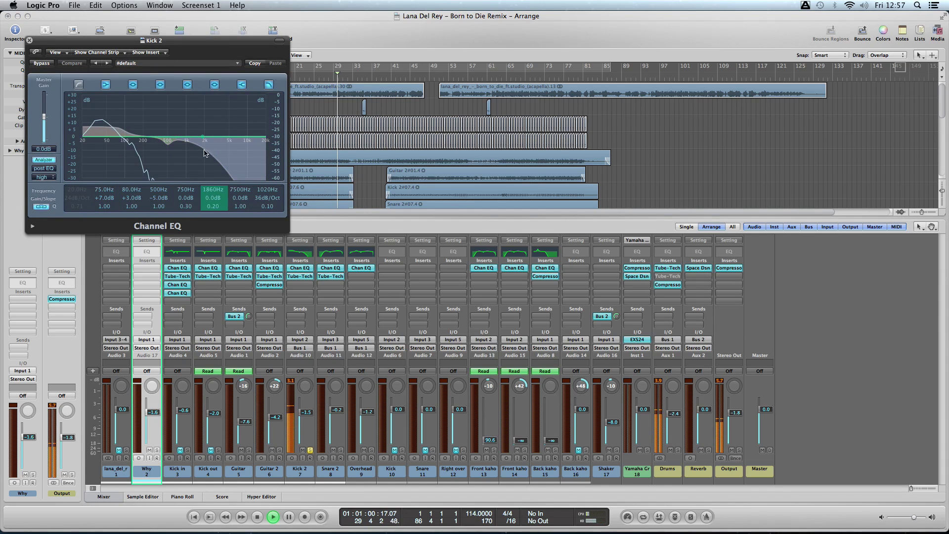
key(super+w)
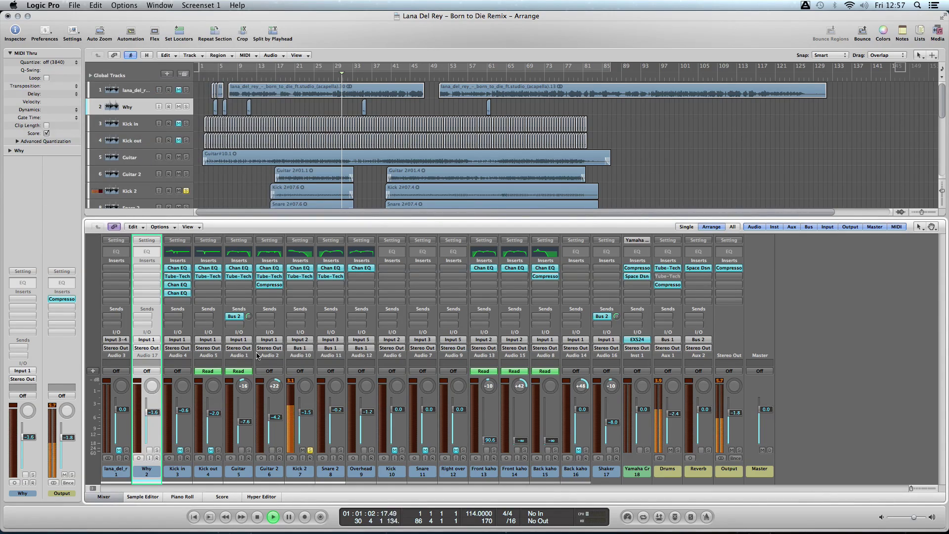
click(340, 450)
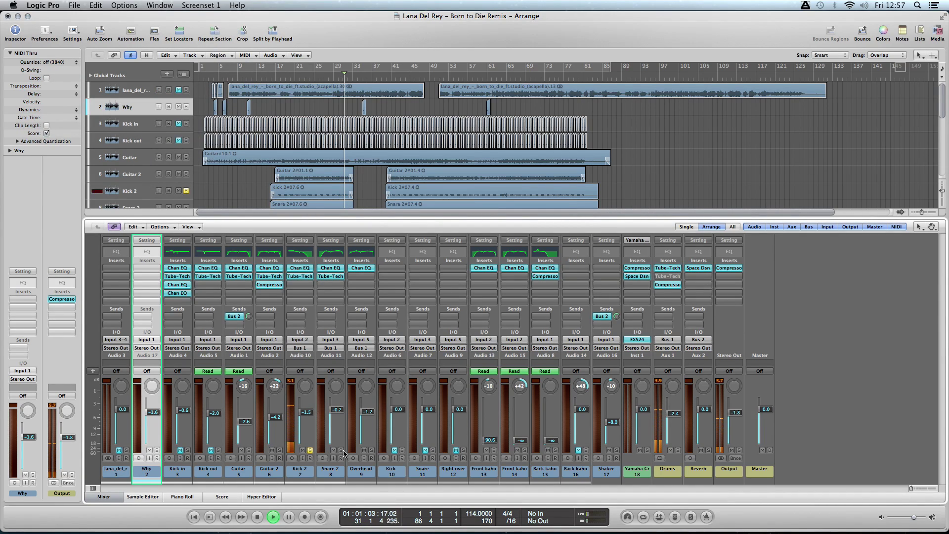
- Review Snare 2's Channel EQ from bar 27, then show Overhead's EQ (+6 dB 142 Hz, -6 dB 500 Hz)
double_click(331, 254)
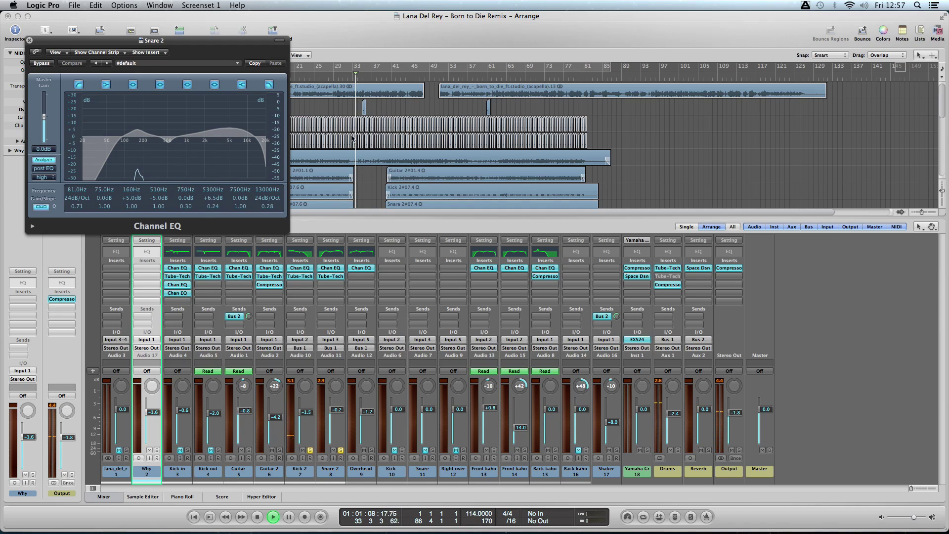
click(325, 80)
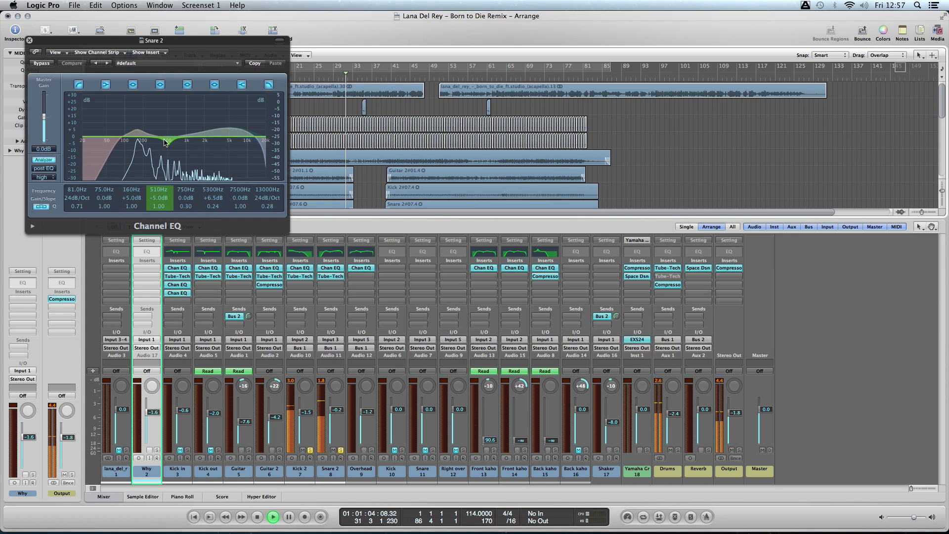
click(29, 40)
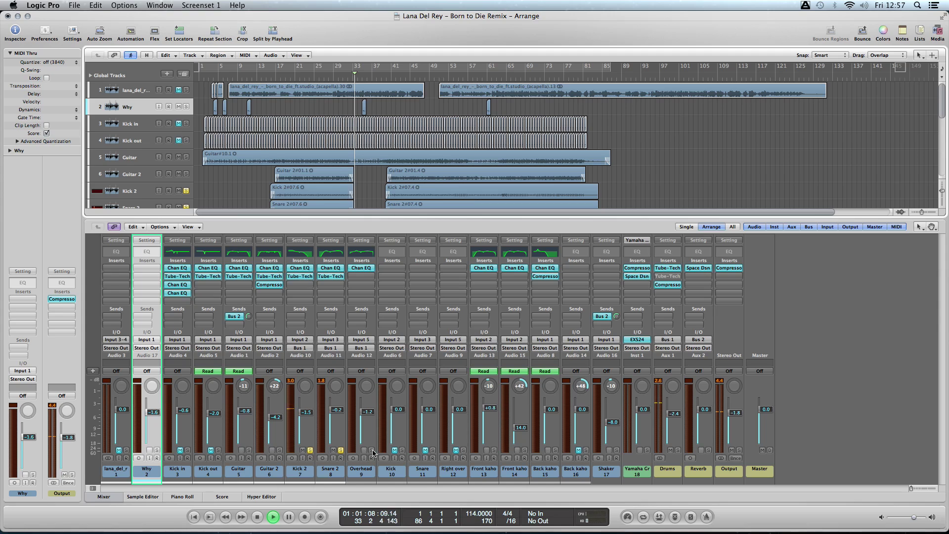
click(367, 258)
double_click(368, 258)
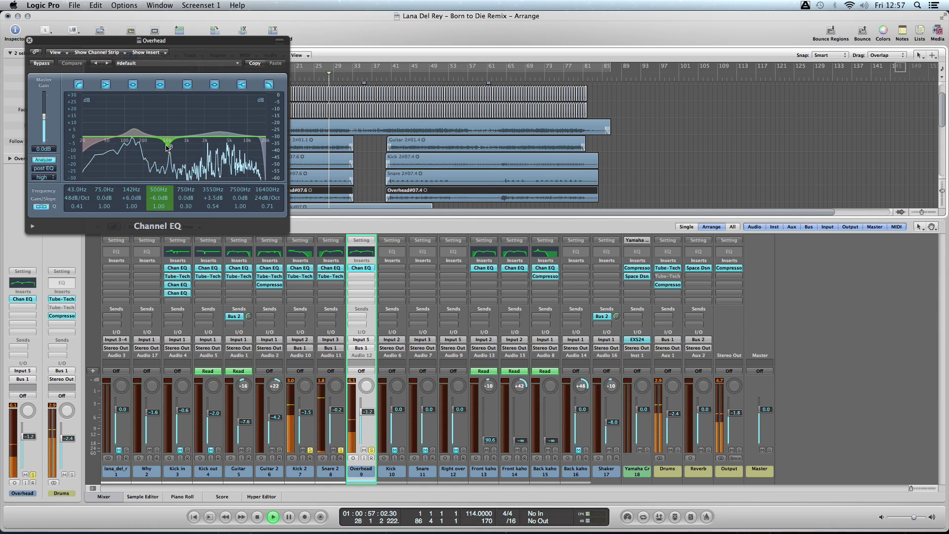
- Unsolo Snare 2, Overhead and Kick 2, solo Front kahone, and review its Channel EQ
click(29, 40)
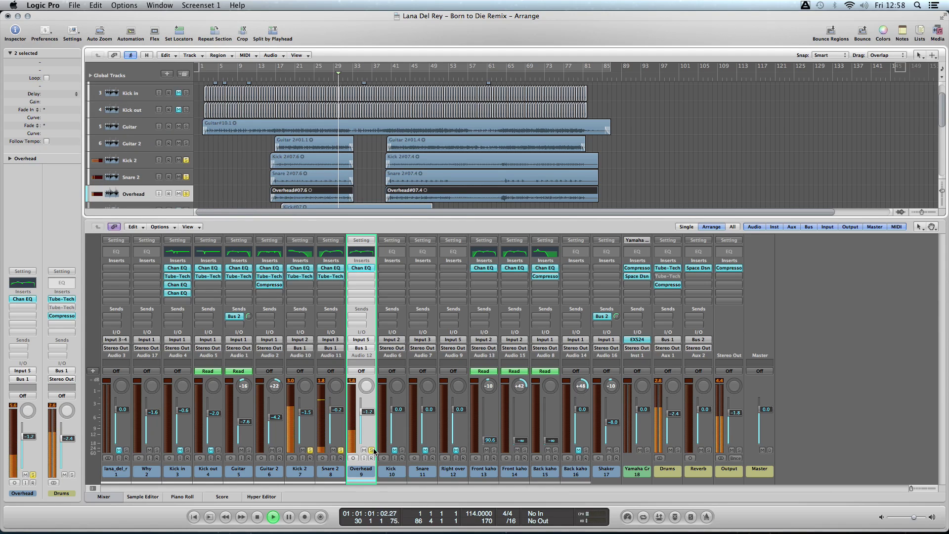
alt+click(310, 450)
click(310, 451)
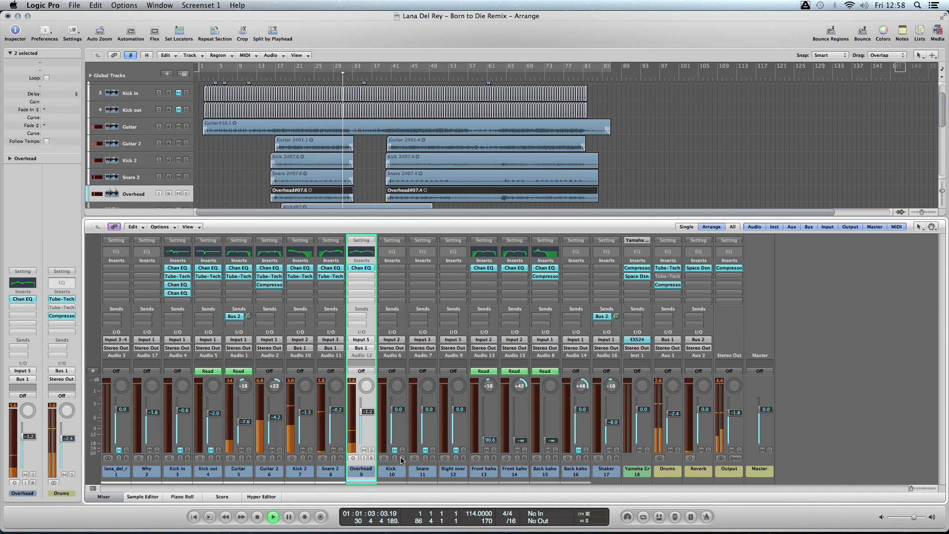
click(494, 450)
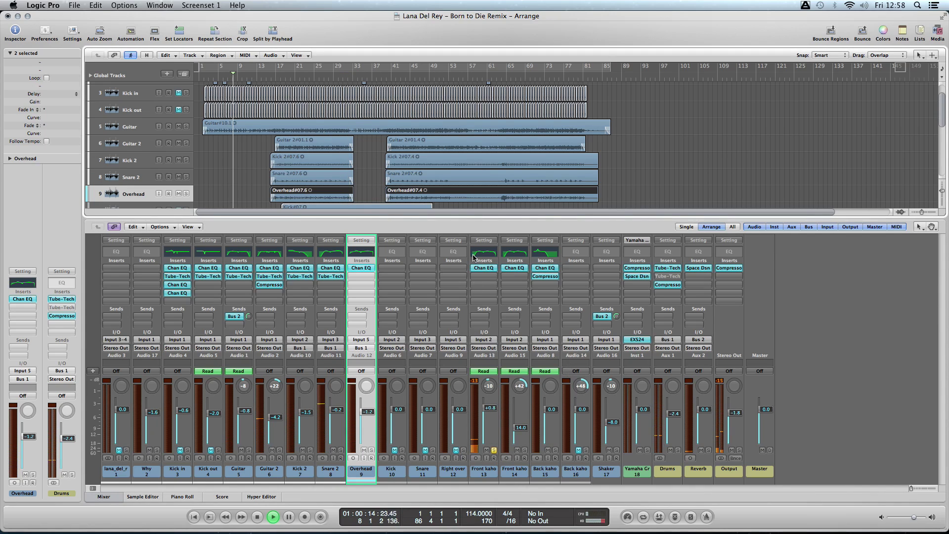
double_click(482, 253)
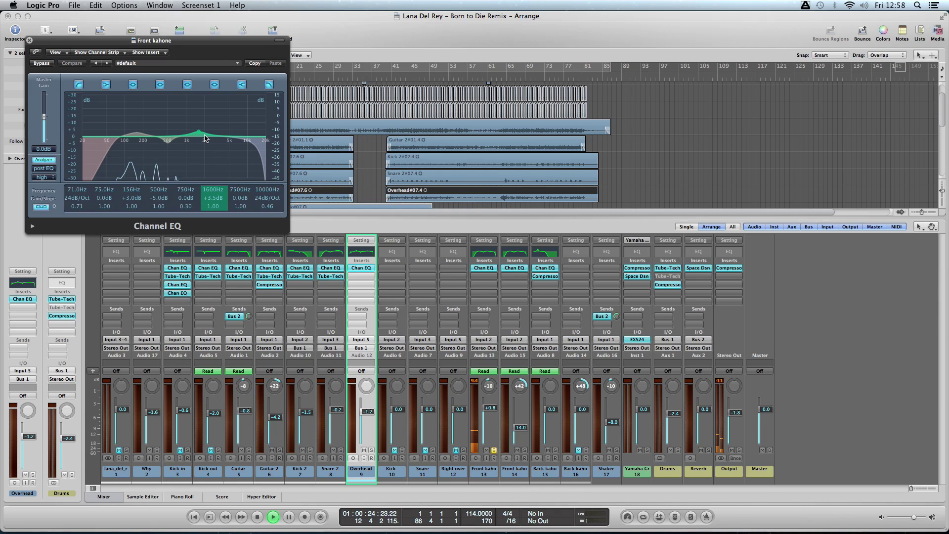
click(30, 41)
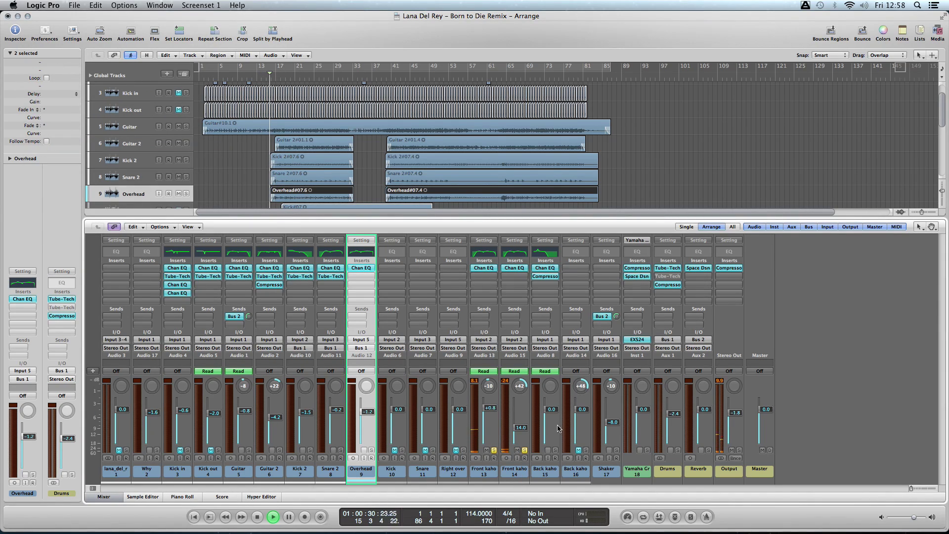
- Reduce Back kahone's Channel EQ 70 Hz boost to +11.0 dB
double_click(545, 254)
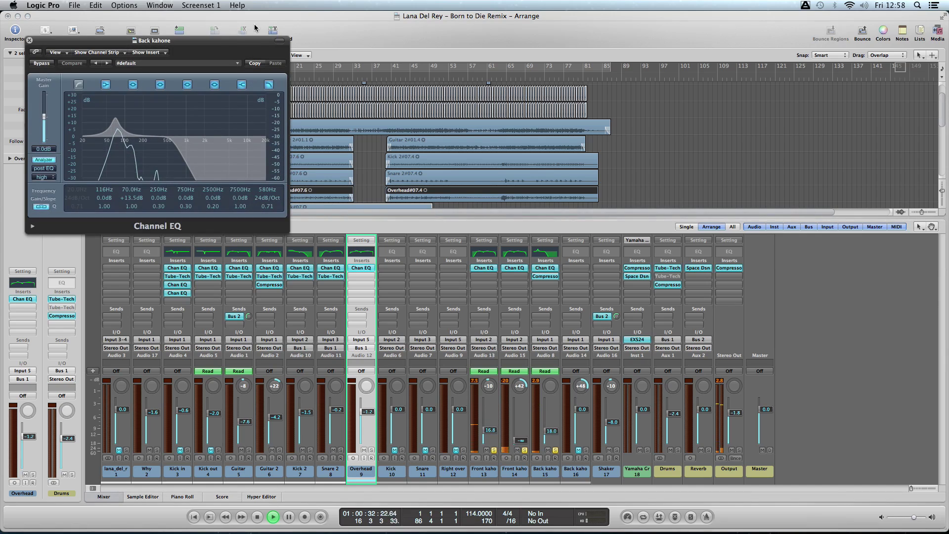
drag(142, 33, 229, 154)
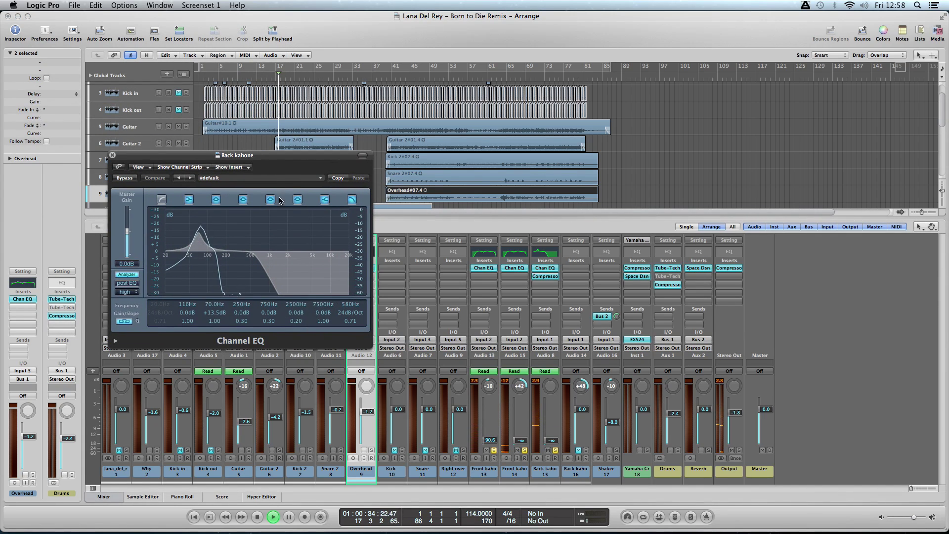
click(238, 75)
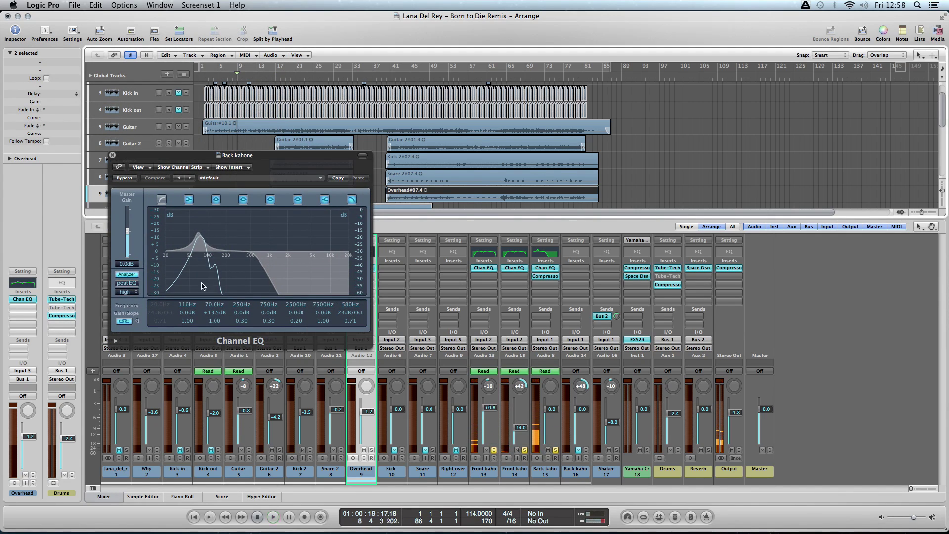
scroll(217, 315, up, 1)
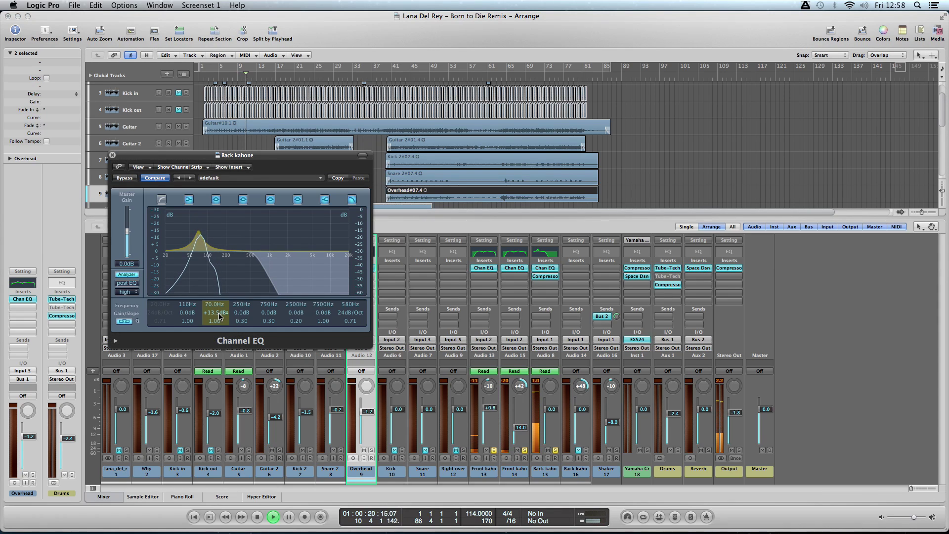
scroll(220, 317, down, 2)
scroll(220, 316, down, 2)
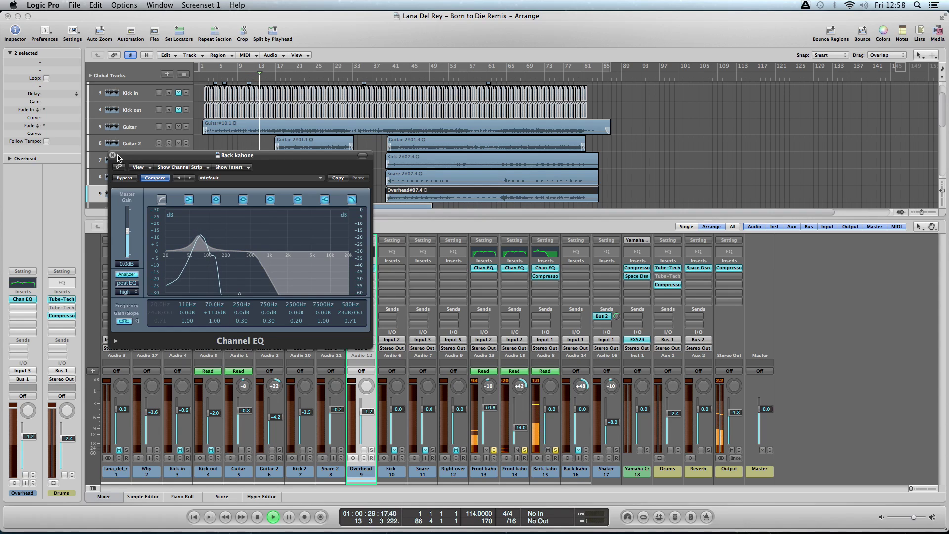
key(super+w)
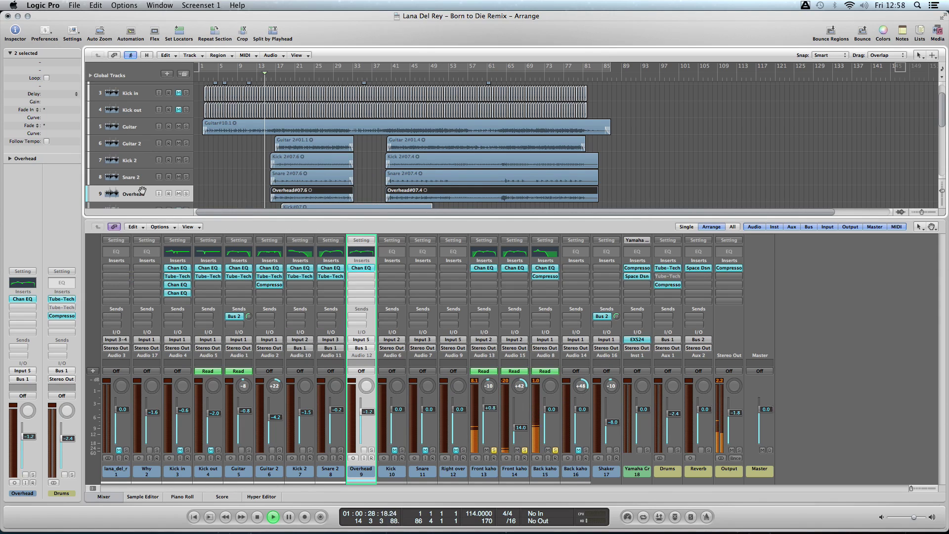
- Solo and unsolo the Shaker track, then stop playback at bar 1
click(618, 477)
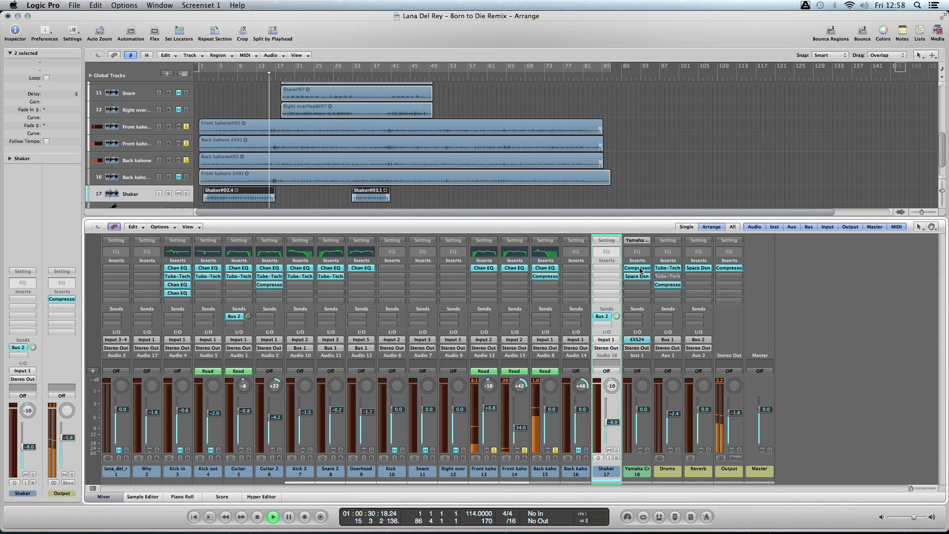
click(617, 450)
click(617, 450)
key(space)
key(Return)
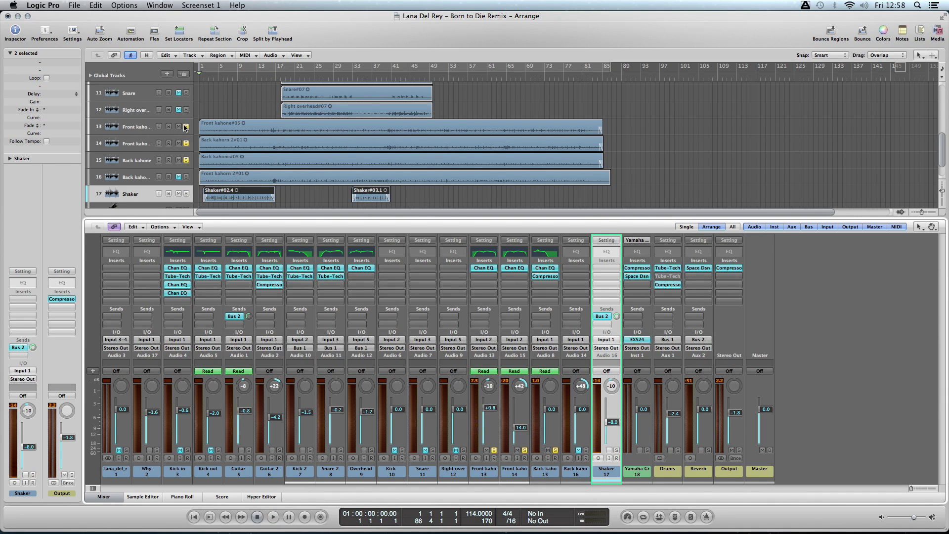